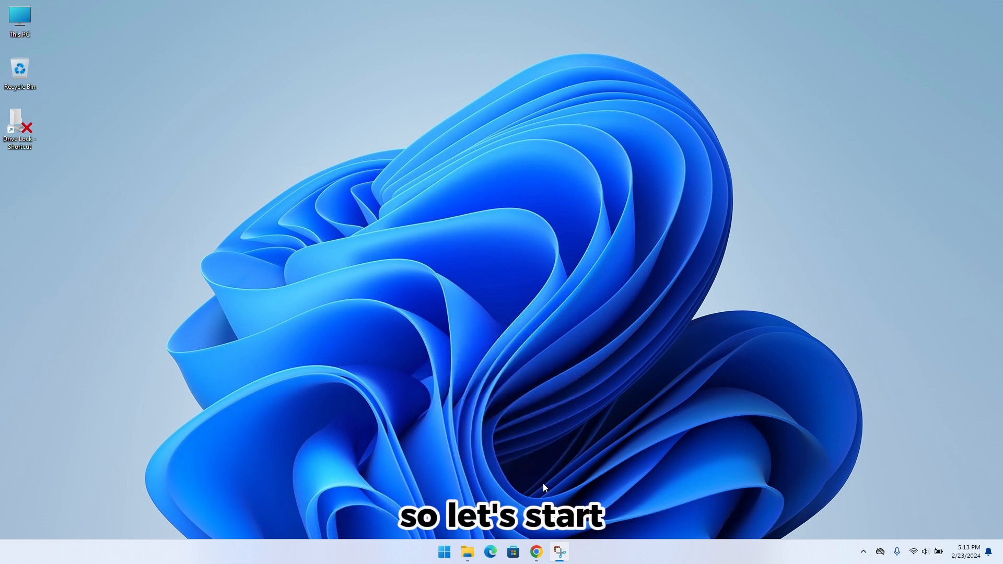
Review the Flutter hardware and software requirements and the SDK download section on the Windows install page in Chrome
click(539, 557)
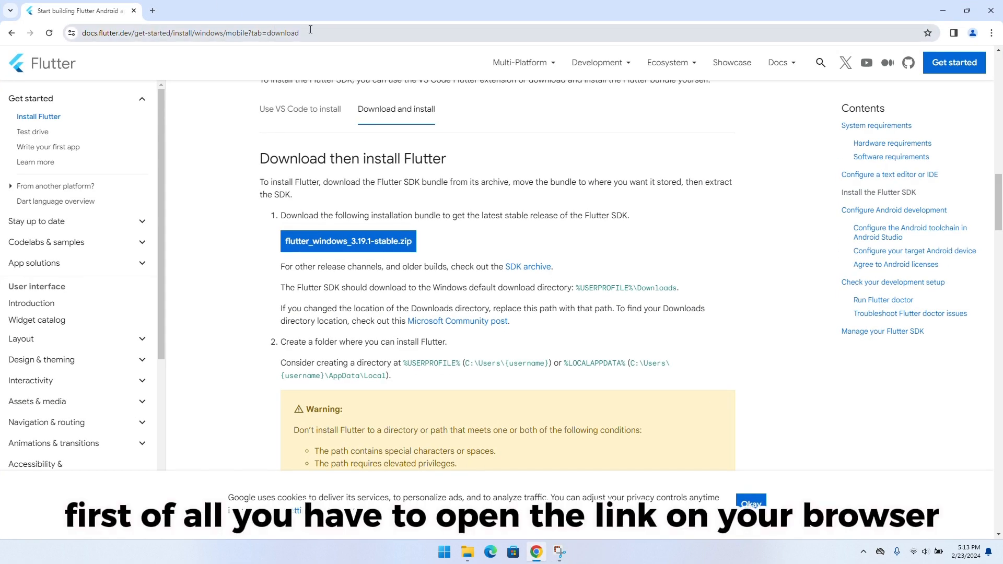
click(271, 28)
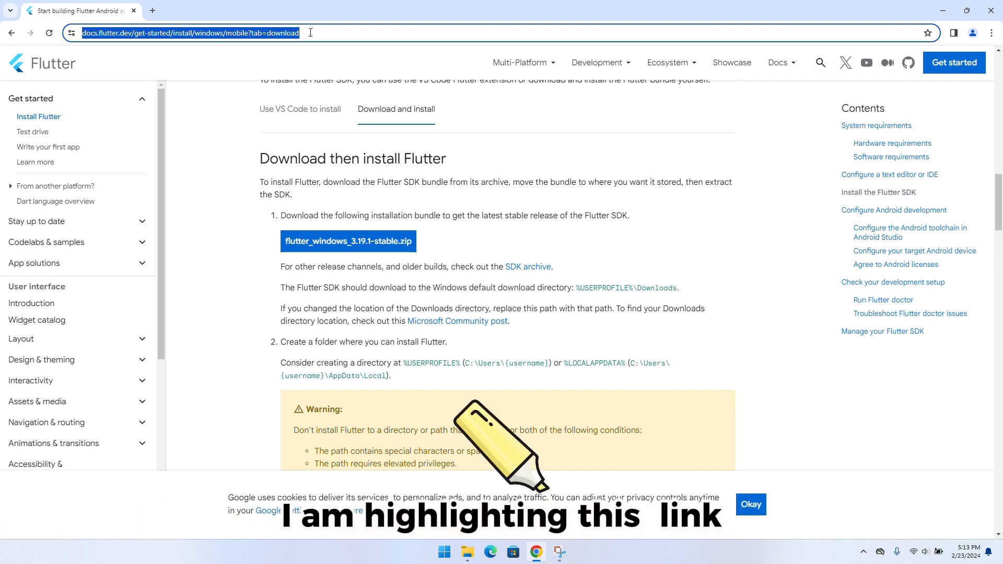
scroll(312, 143, up, 7)
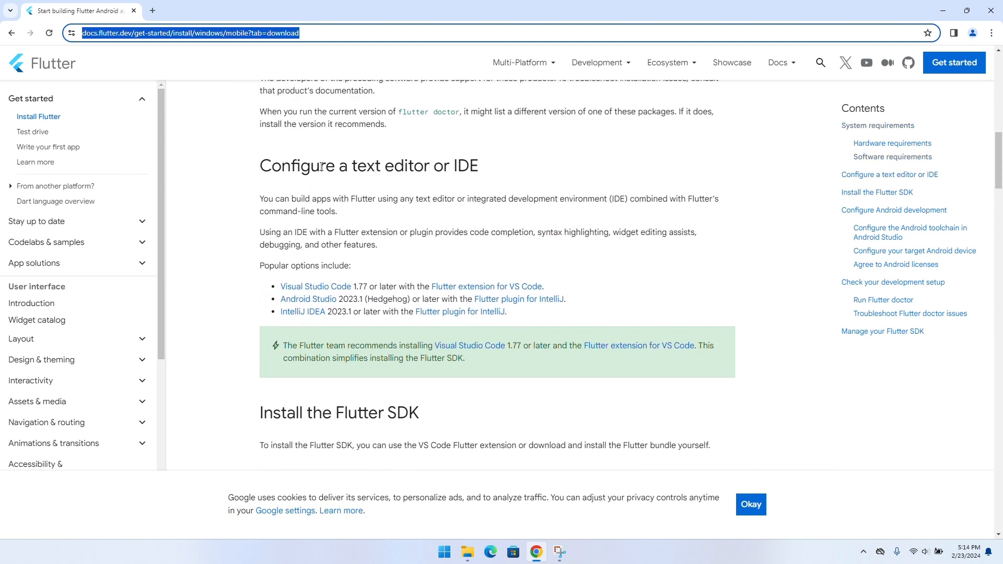
scroll(321, 167, up, 10)
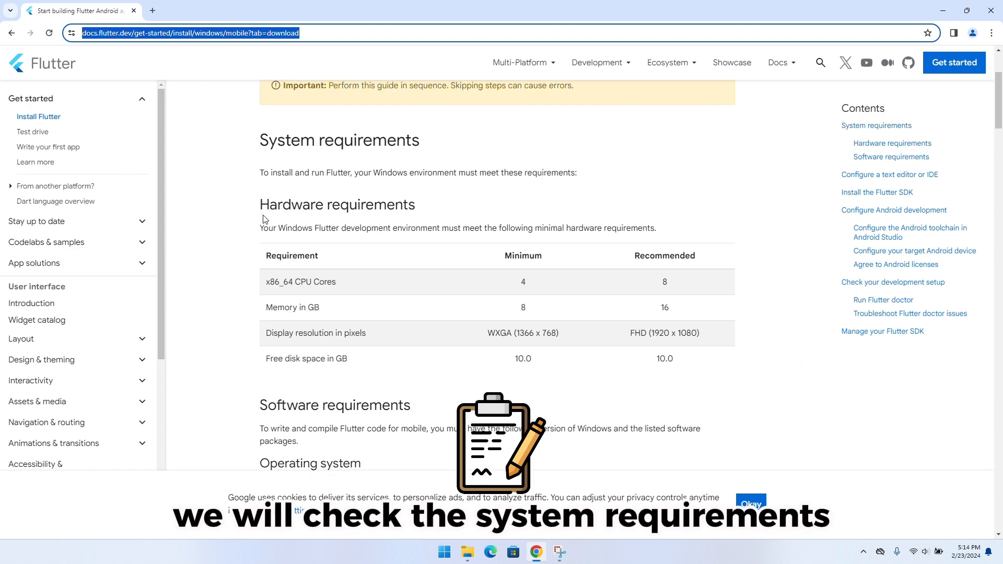
drag(259, 202, 759, 376)
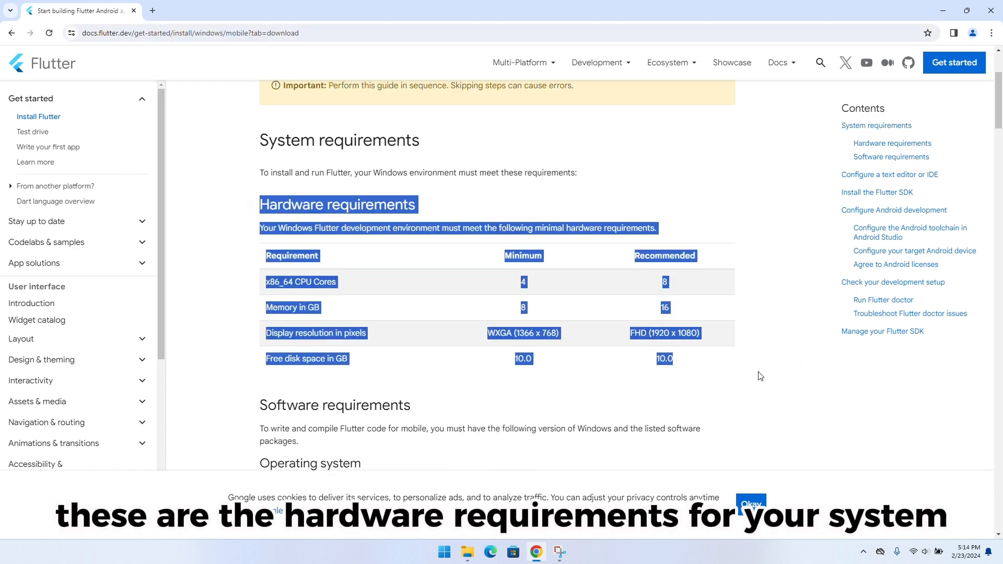
click(760, 376)
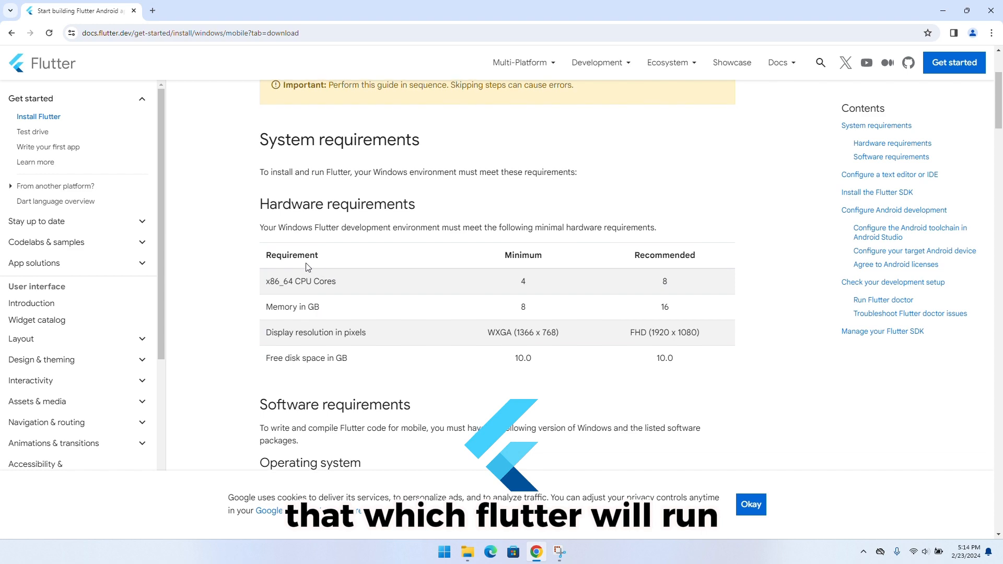
scroll(314, 266, down, 4)
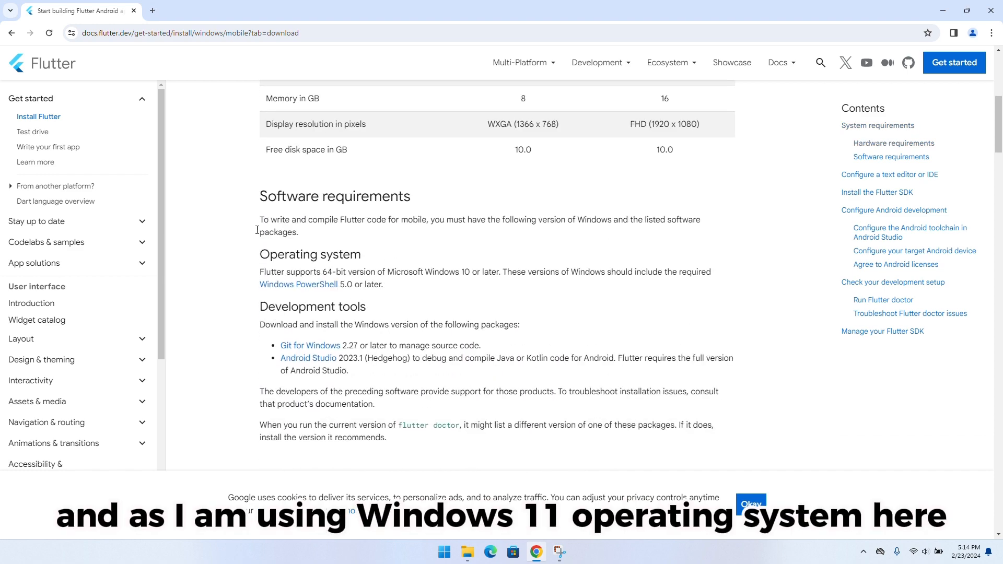
scroll(246, 226, down, 1)
scroll(256, 216, down, 12)
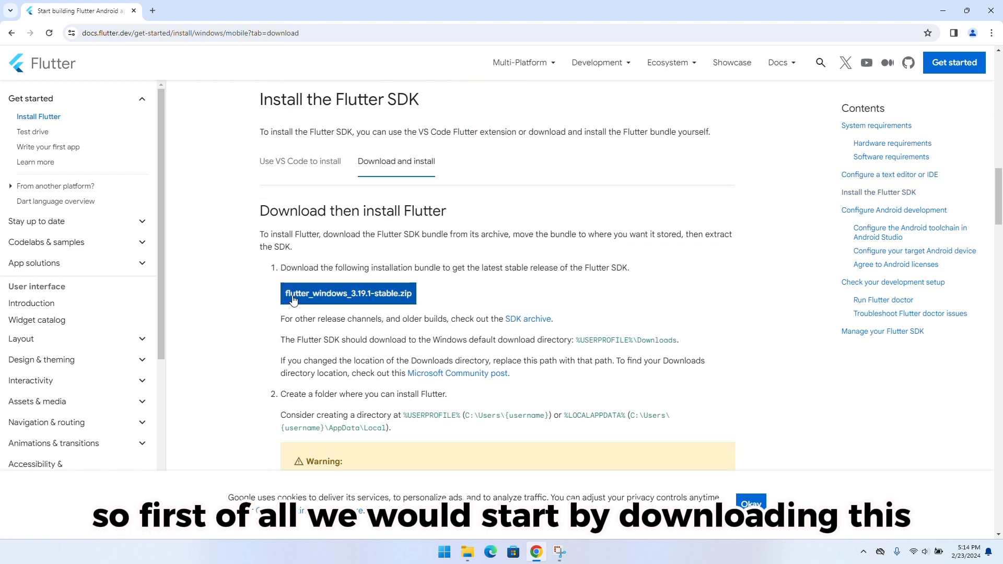
Switch to File Explorer and paste the copied flutter_windows_3.19.1-stable zip file into the root of the C: drive
click(468, 554)
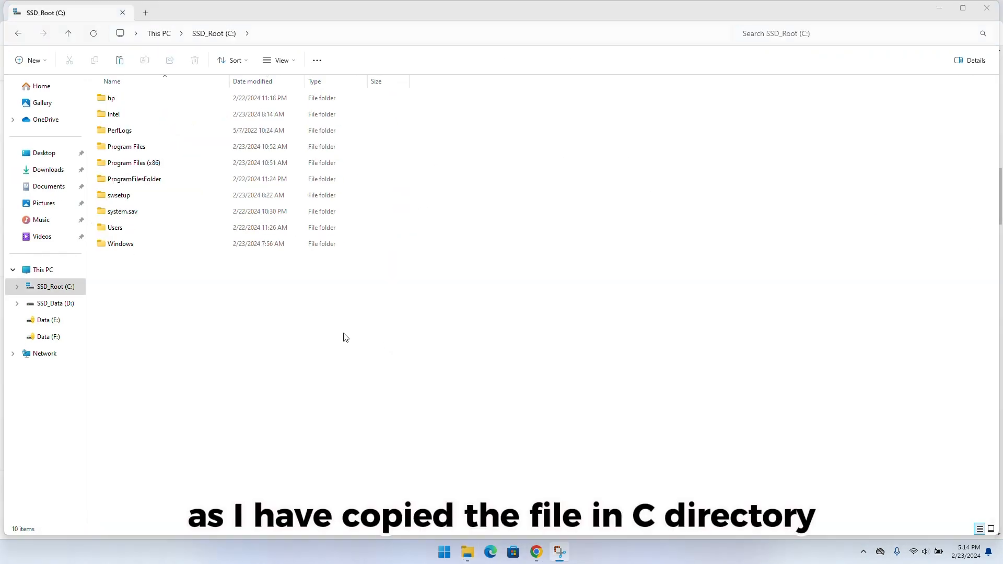
right_click(310, 328)
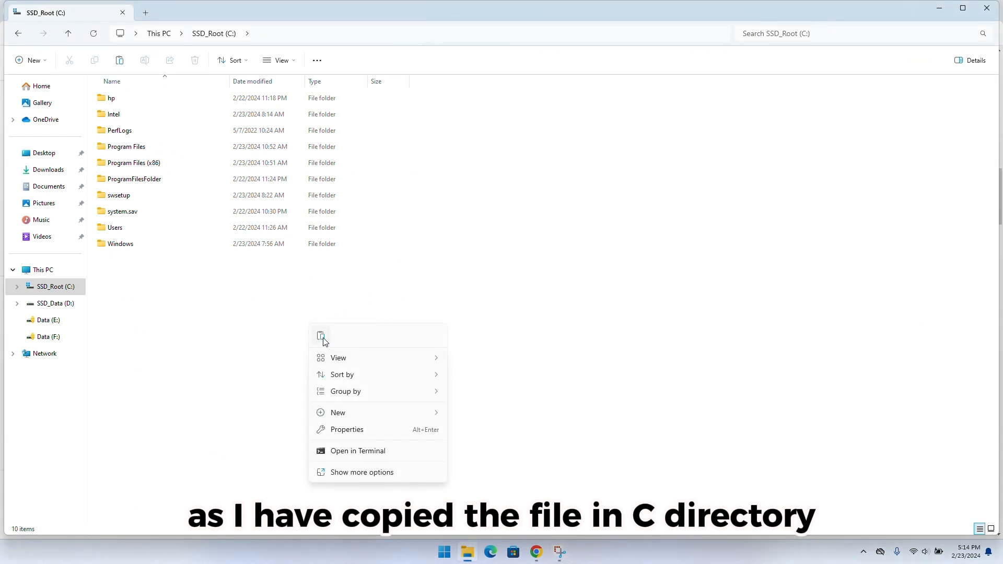
click(321, 336)
click(212, 206)
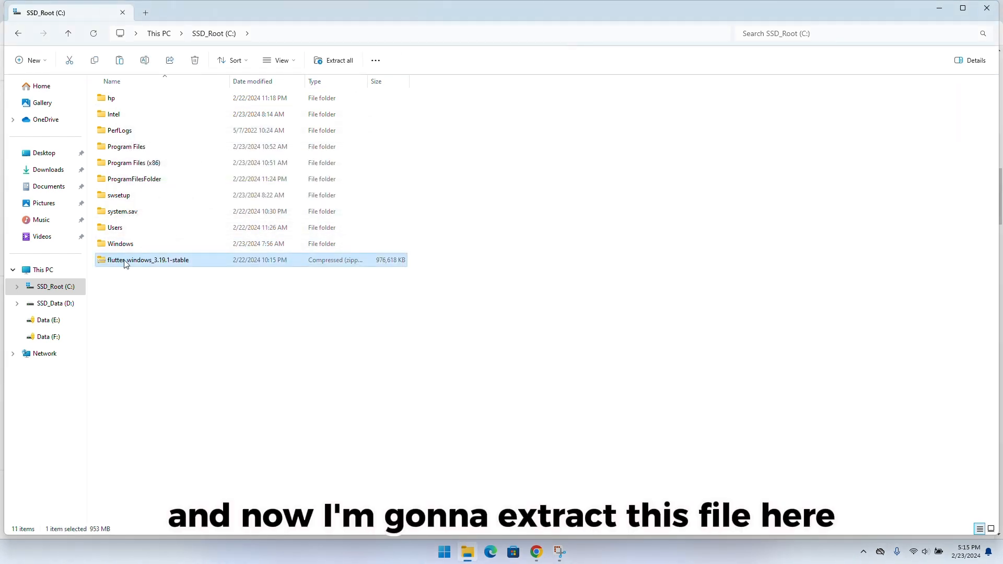
Extract the flutter_windows_3.19.1-stable zip file to C:\flutter_windows_3.19.1-stable
right_click(125, 264)
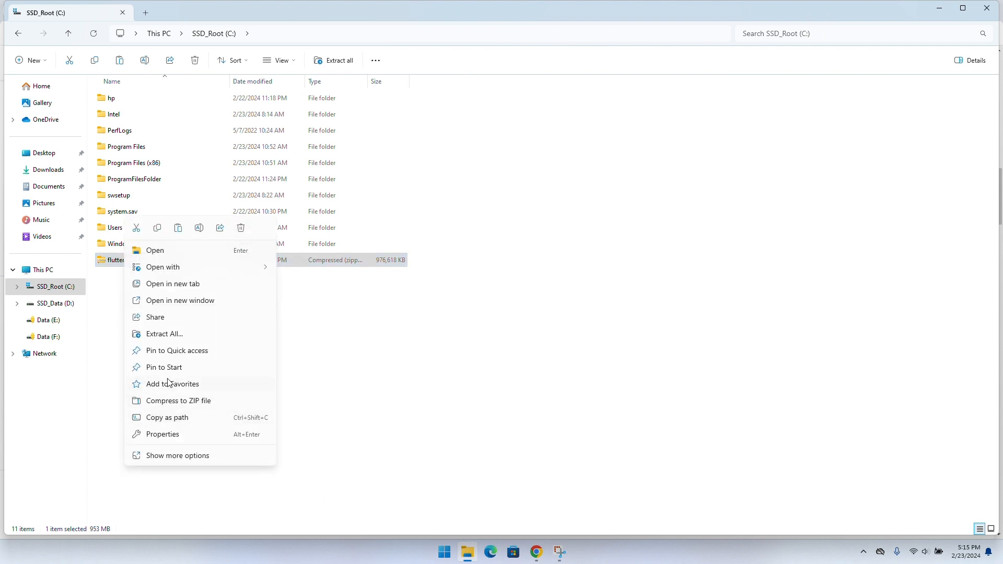
click(157, 334)
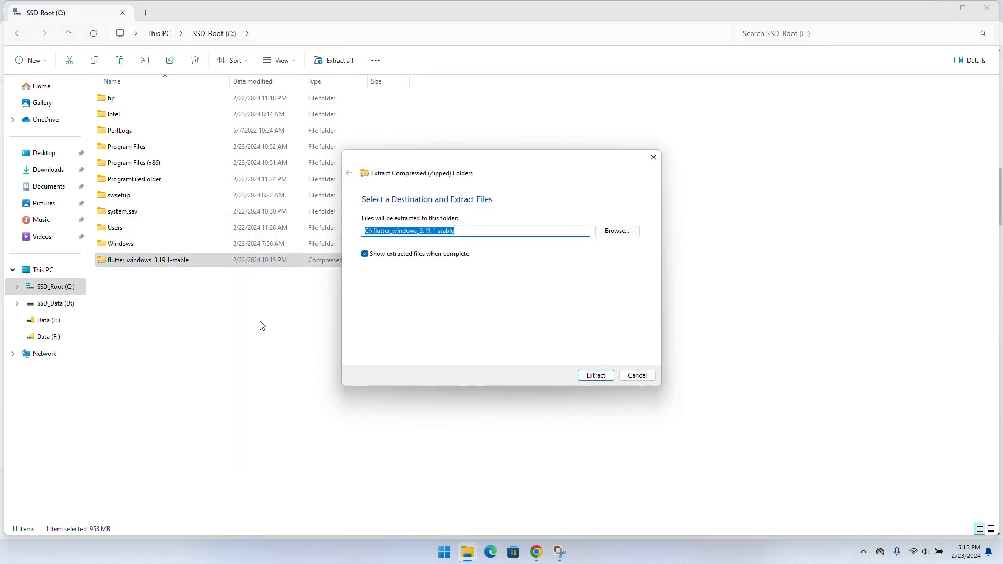
click(586, 377)
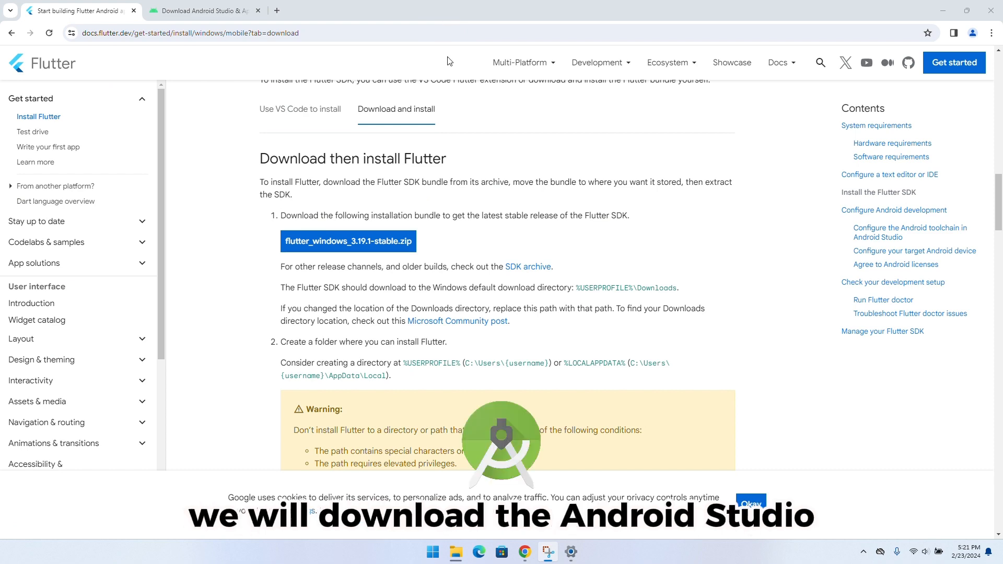
On the Android Studio page in Chrome, accept the terms and download Android Studio Hedgehog 2023.1.1 Patch 2 for Windows
click(200, 9)
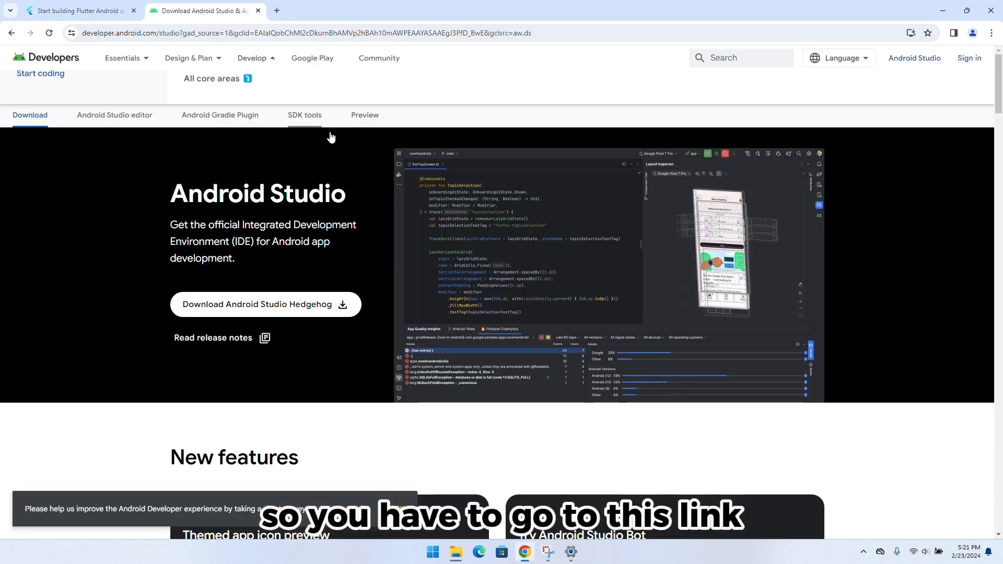
click(382, 33)
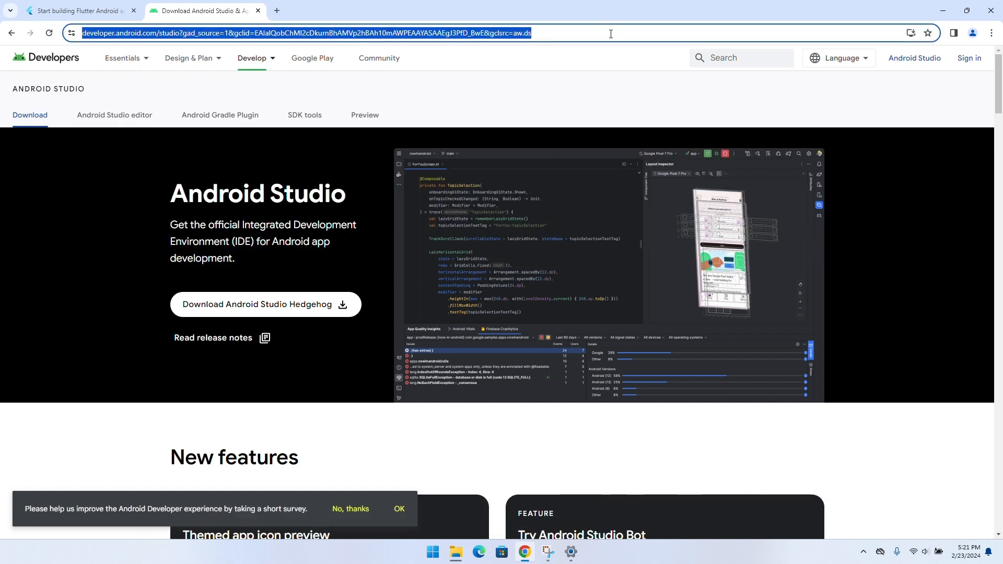
click(335, 304)
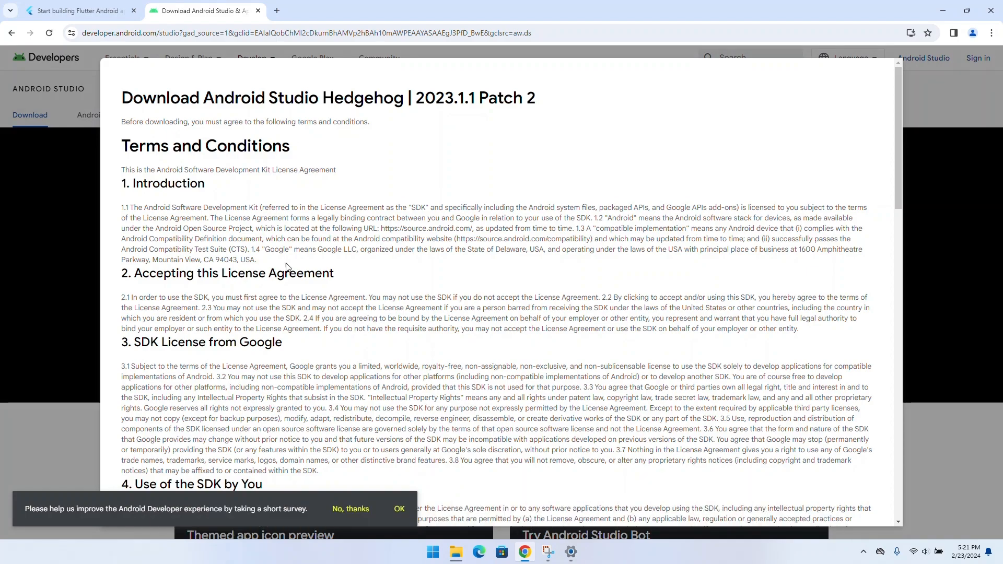
scroll(288, 264, down, 10)
scroll(288, 263, down, 6)
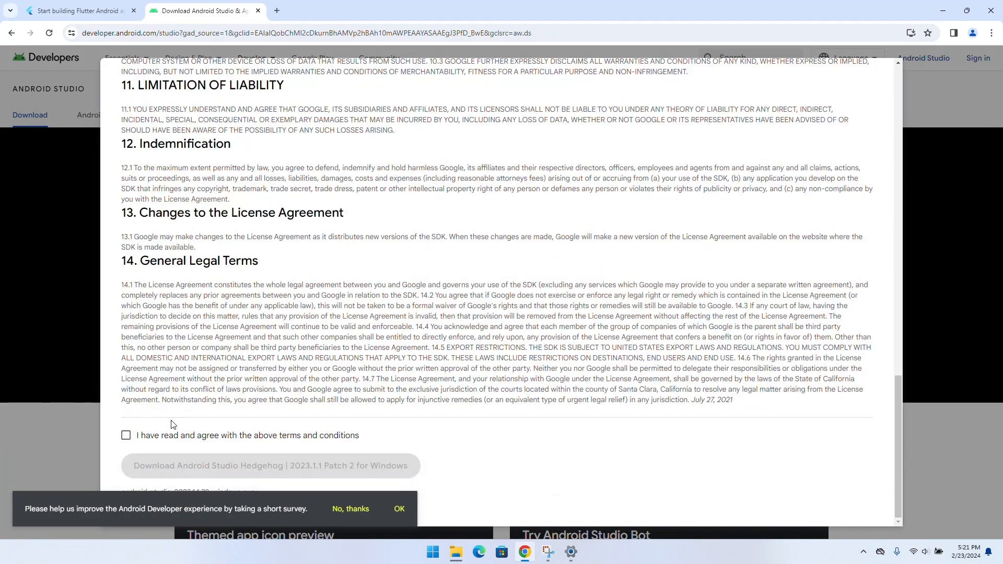
click(175, 436)
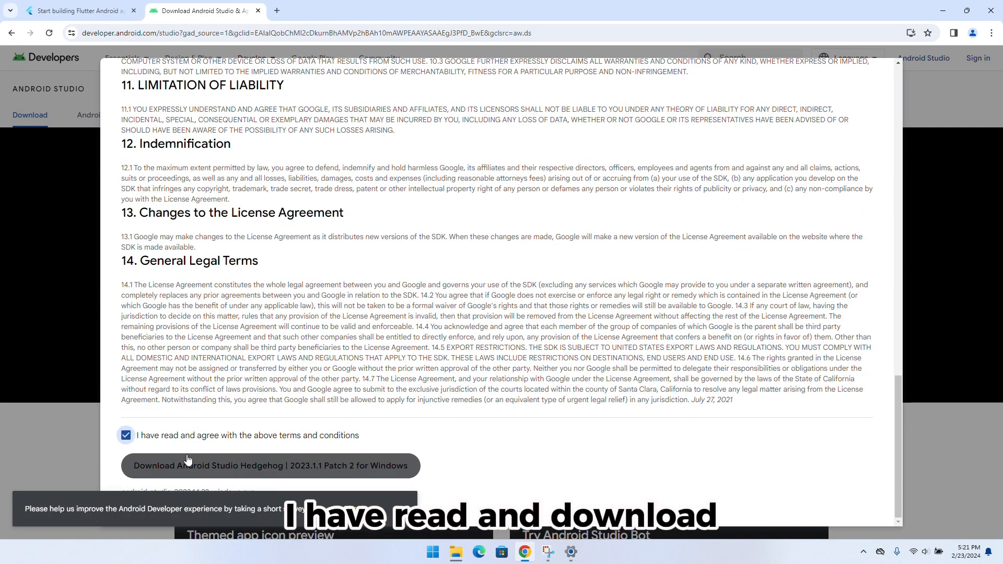
click(188, 461)
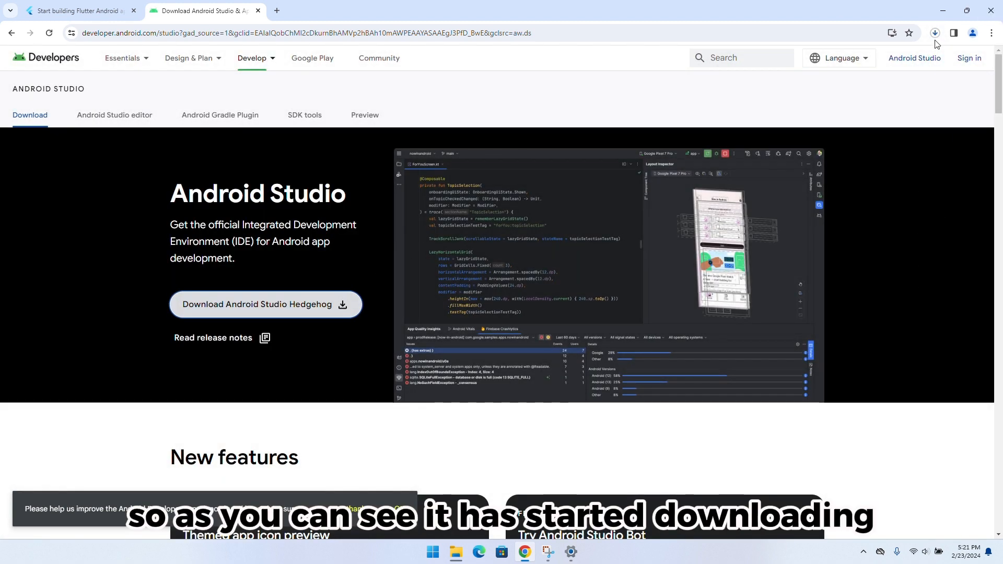
click(935, 35)
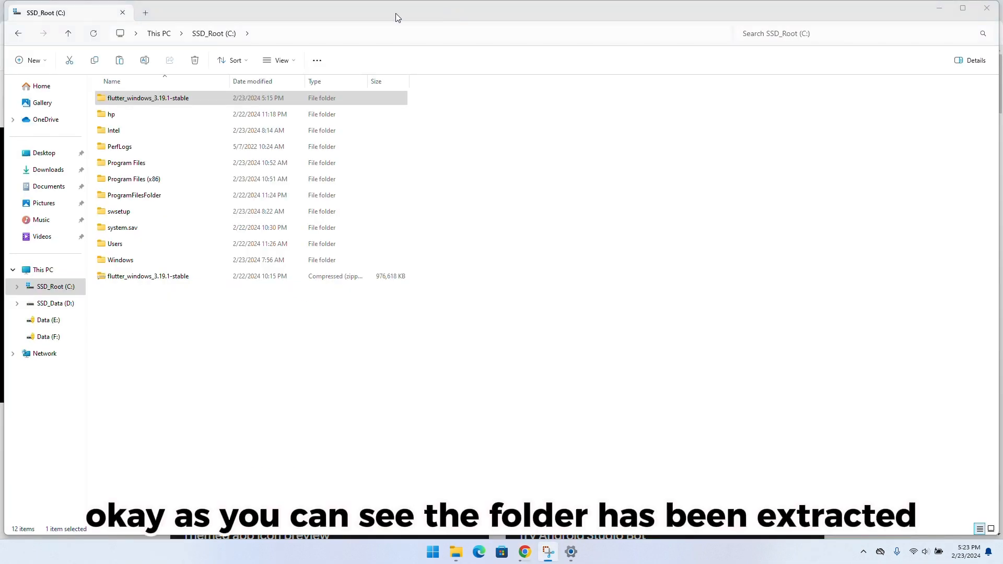
In File Explorer, move the flutter folder out of flutter_windows_3.19.1-stable to the root of the C: drive and open it
click(336, 102)
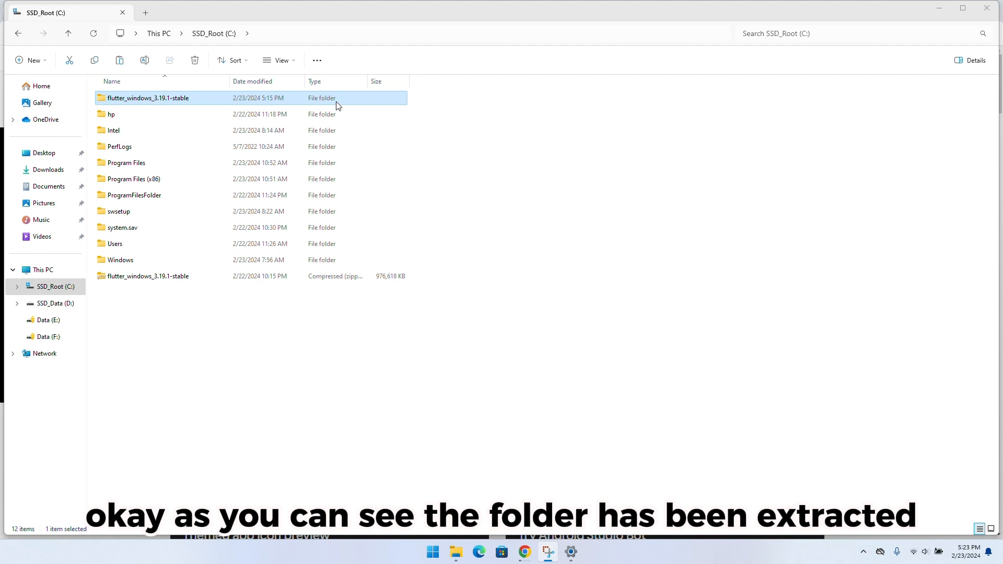
double_click(336, 102)
click(283, 100)
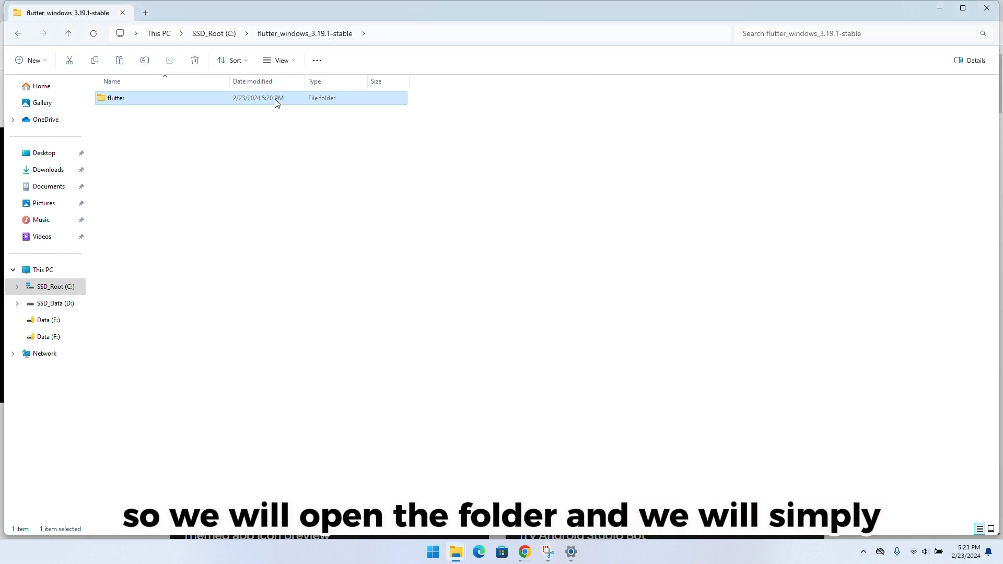
right_click(277, 102)
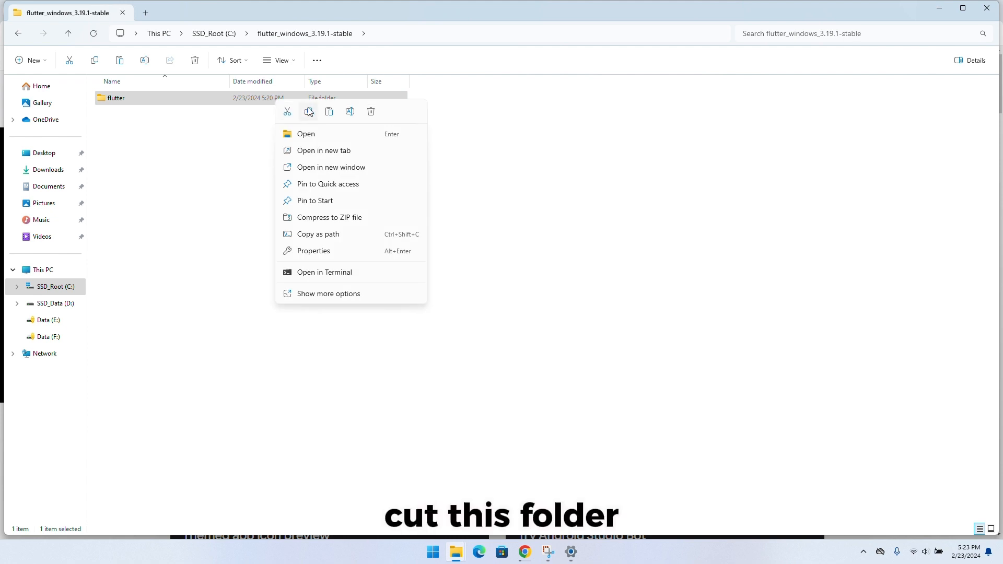
click(288, 112)
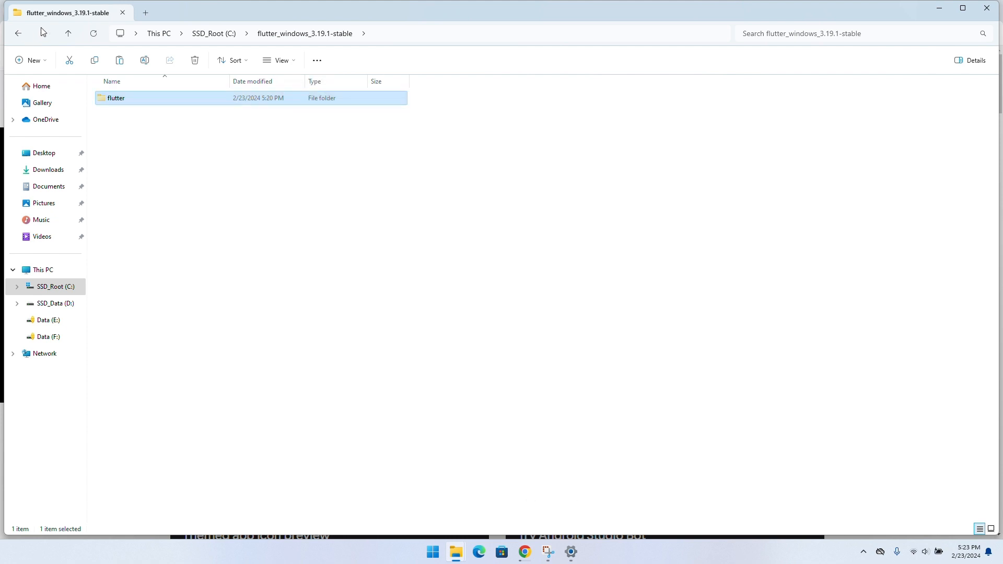
click(68, 33)
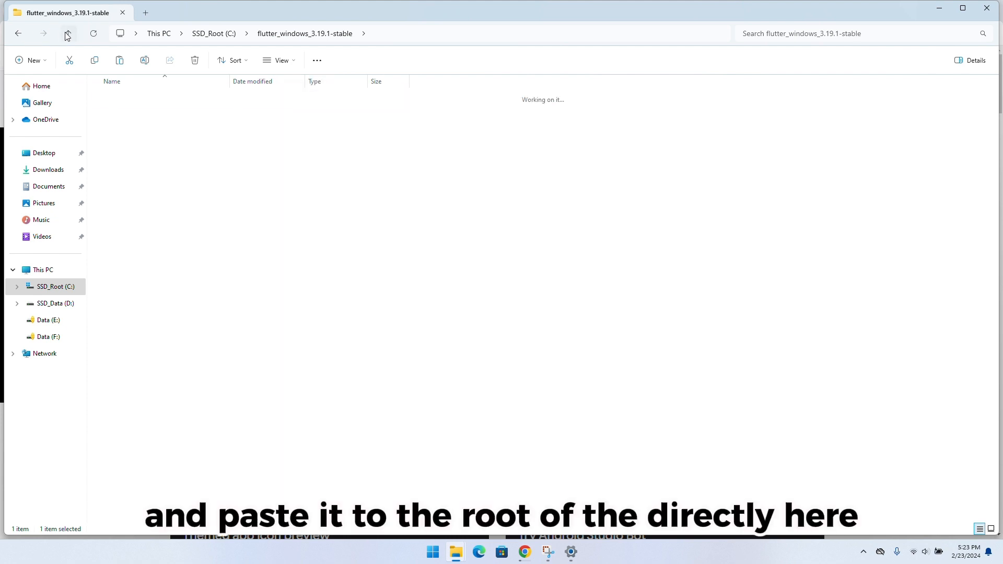
right_click(218, 322)
click(229, 331)
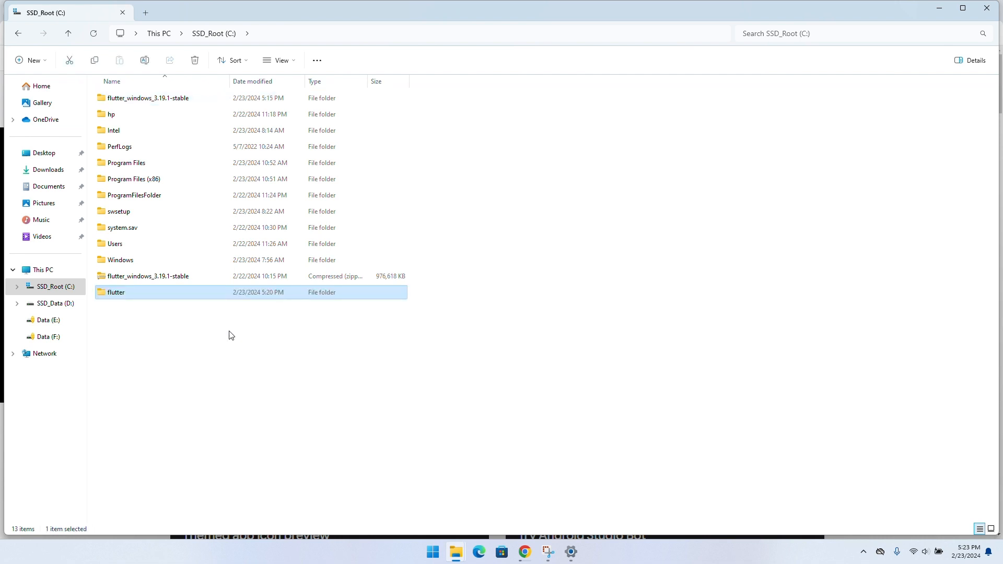
double_click(228, 297)
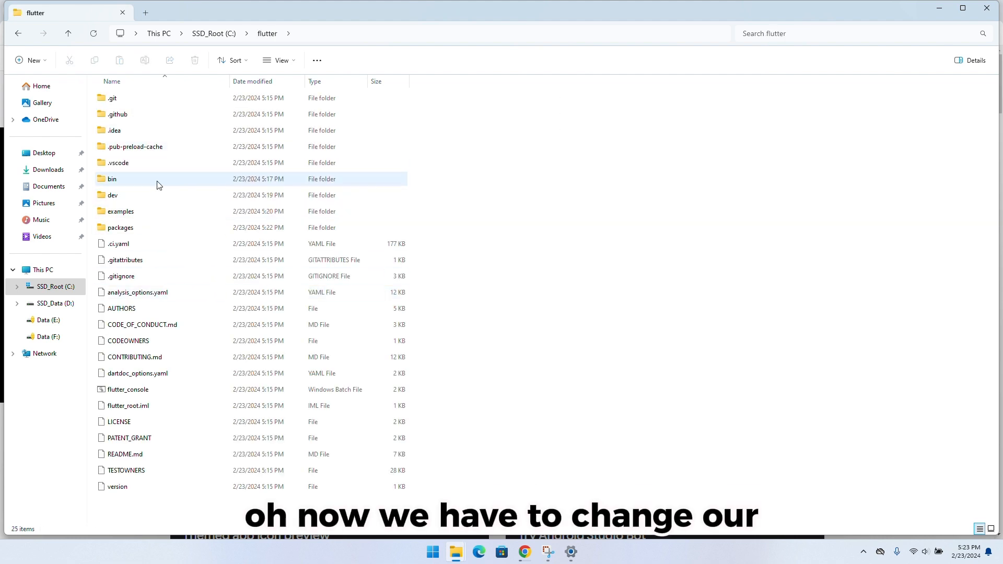
Return to the Flutter install page in Chrome and read the install directory warning and the Windows PATH variable instructions
click(525, 551)
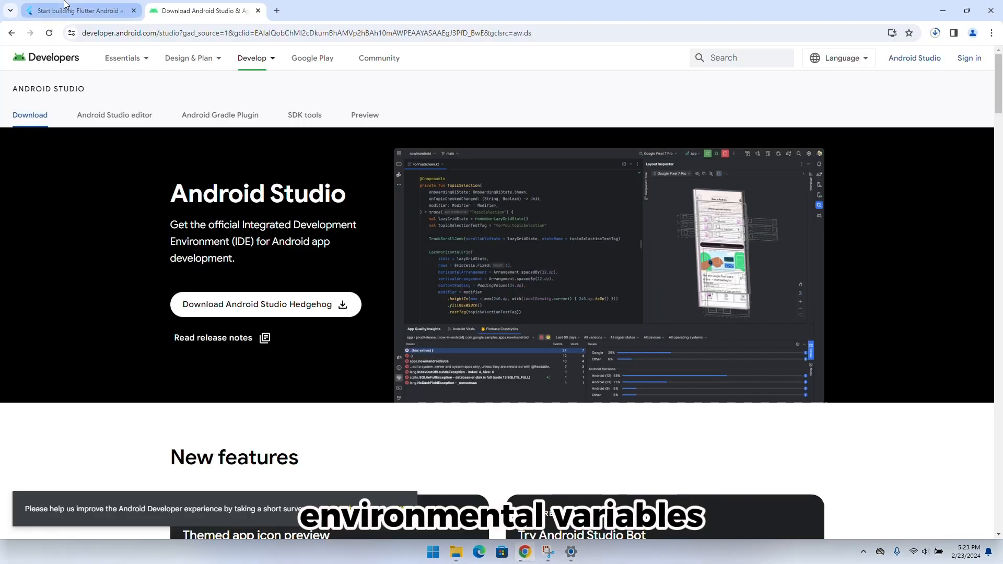
click(79, 11)
scroll(332, 333, down, 3)
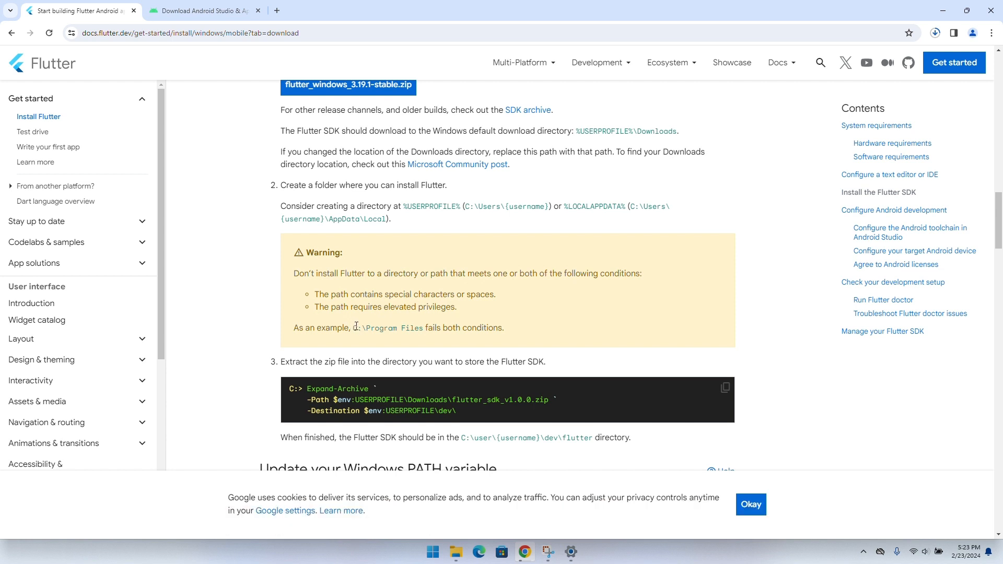
drag(367, 328, 422, 332)
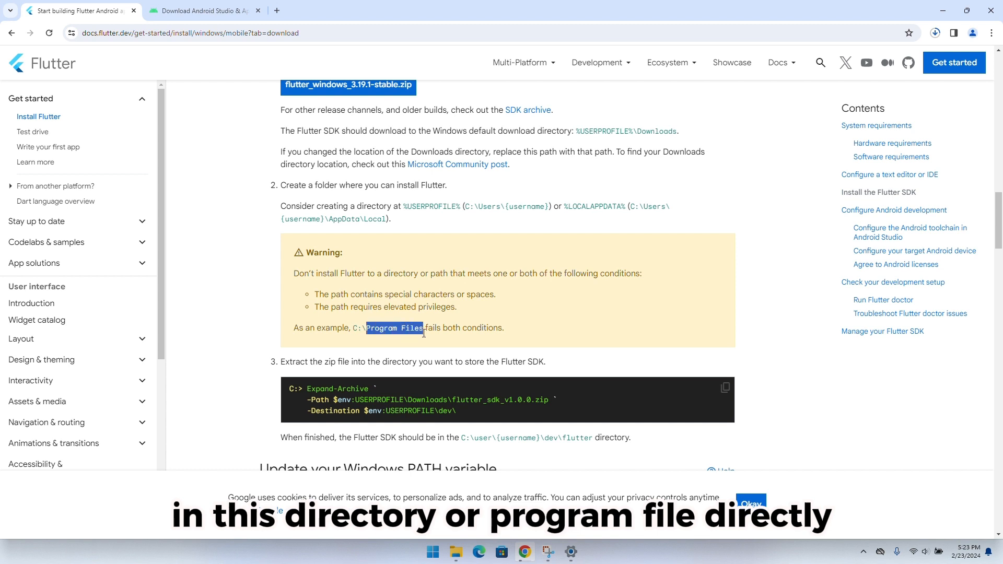
scroll(428, 319, down, 2)
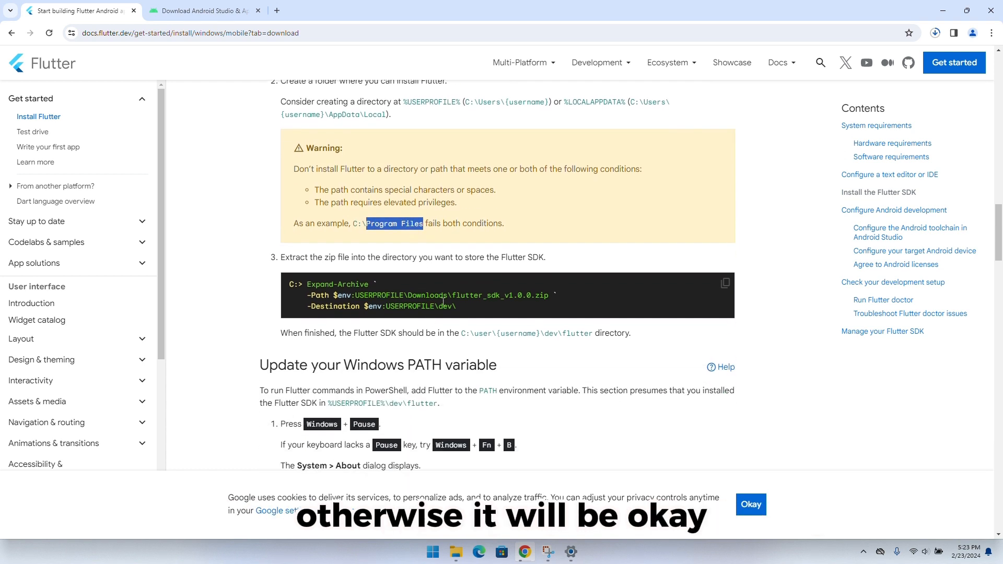
scroll(437, 294, down, 3)
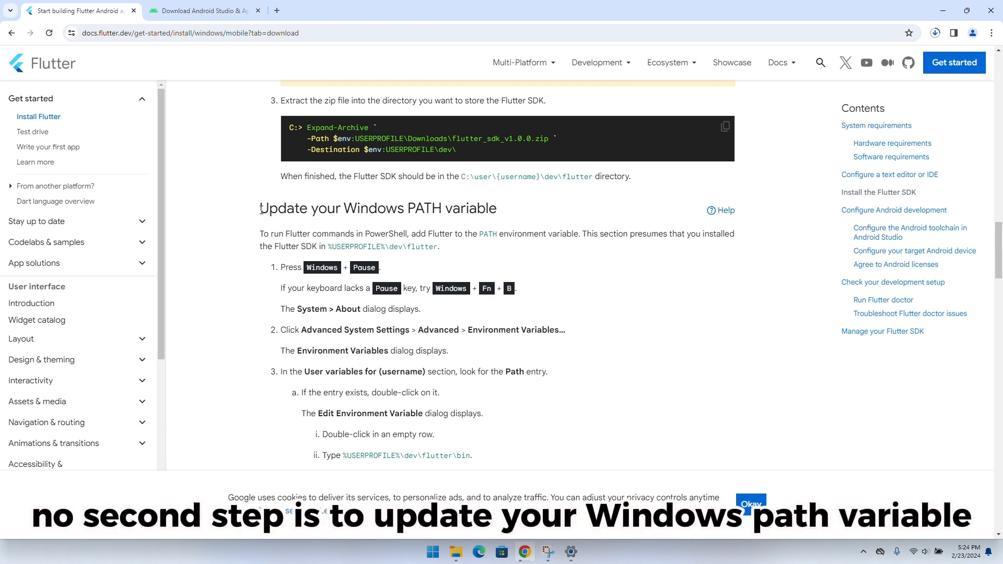
drag(260, 210, 510, 204)
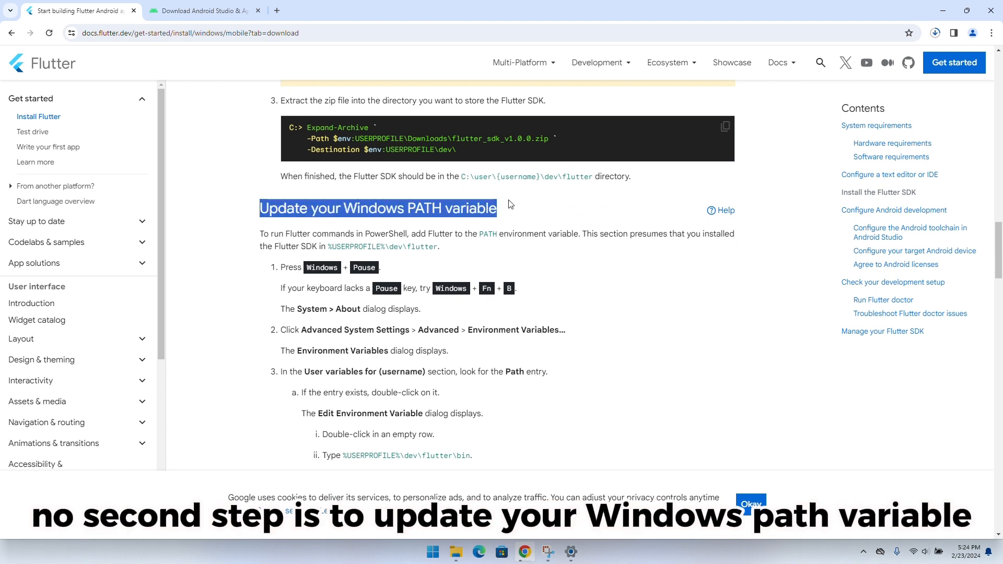
scroll(524, 217, down, 3)
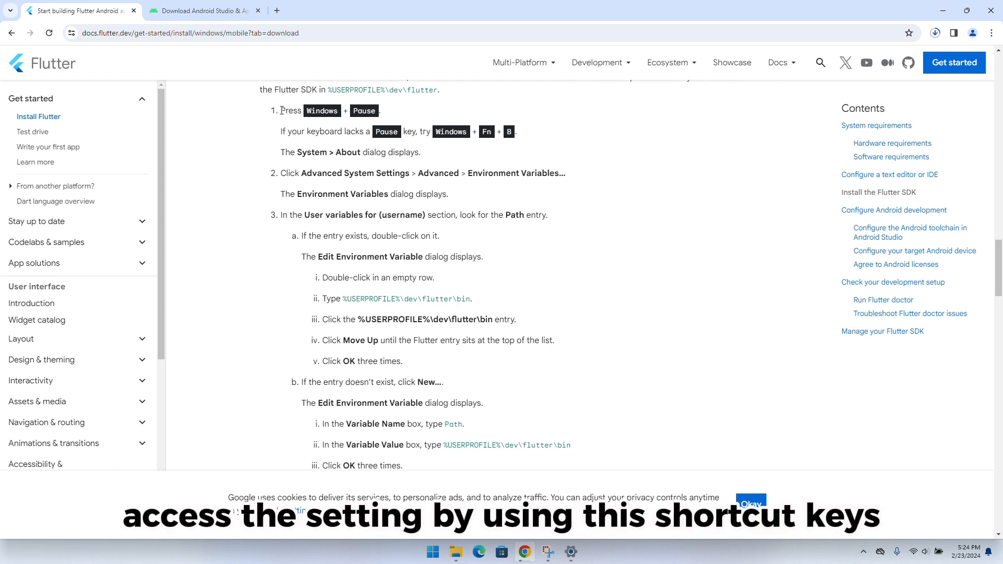
Search Windows for "env" and open the Environment Variables dialog from System Properties
drag(281, 110, 524, 132)
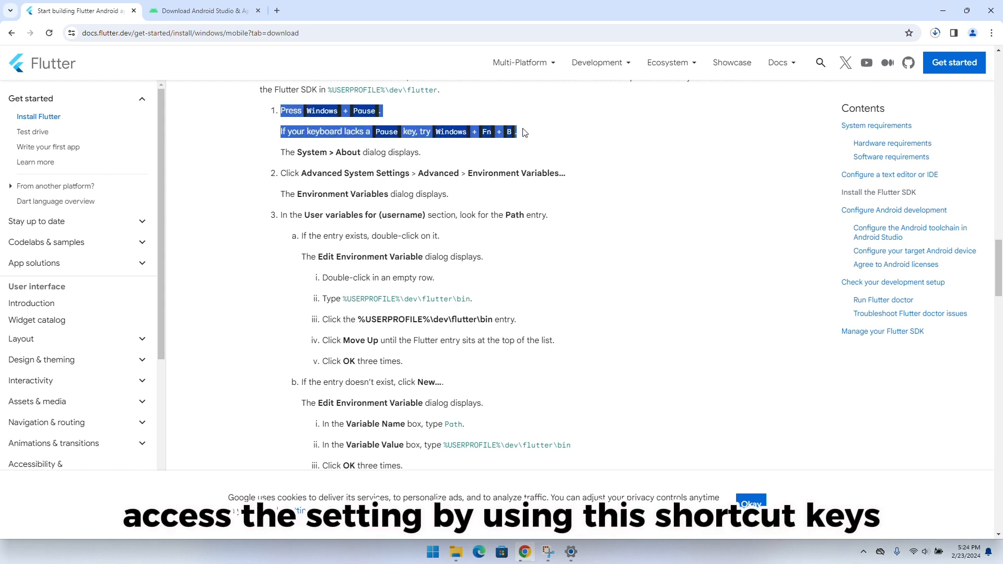
click(524, 132)
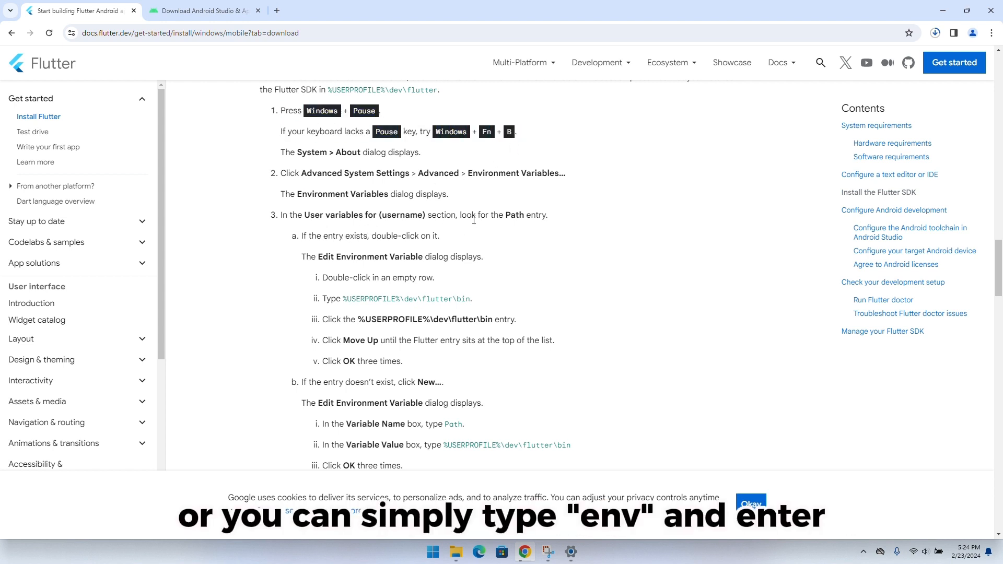
key(super)
text(env)
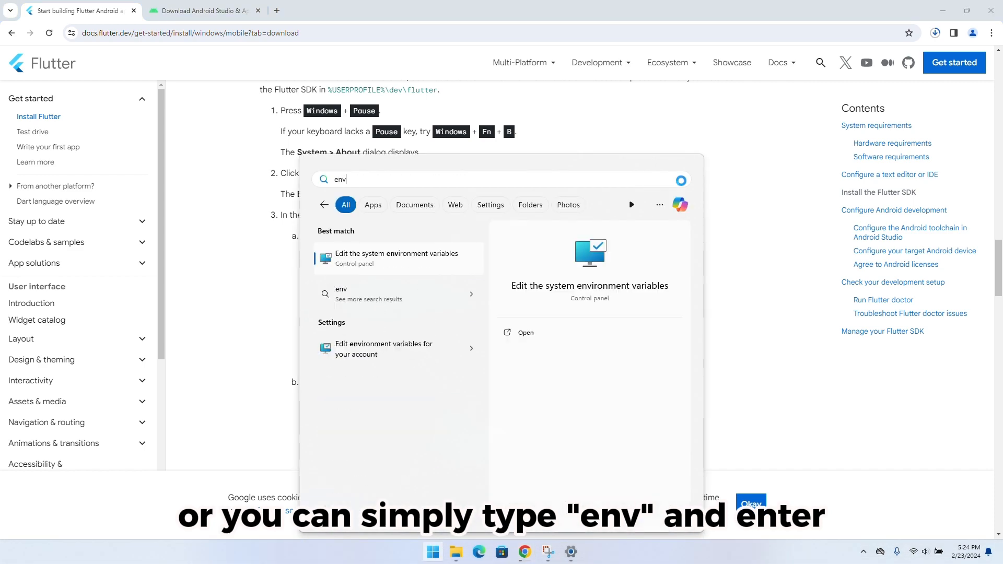
key(Return)
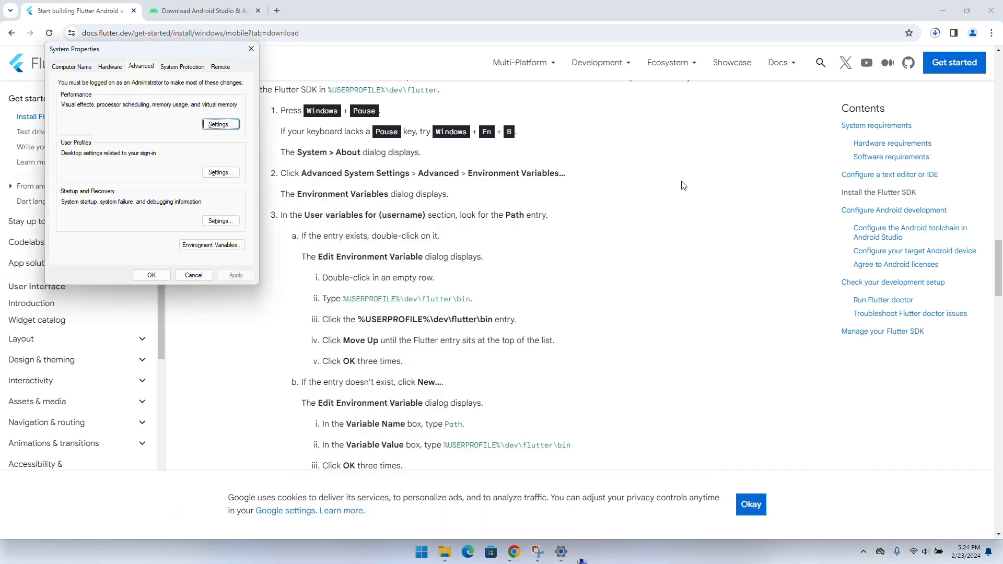
click(209, 248)
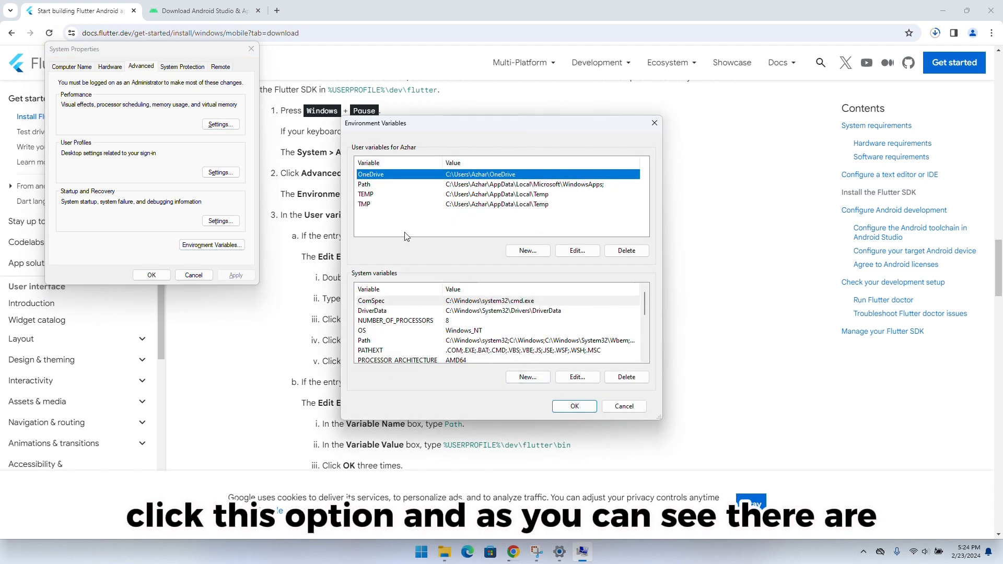
Check the Flutter page's instruction about the Path entry and open the Path user variable for editing
drag(450, 124, 472, 369)
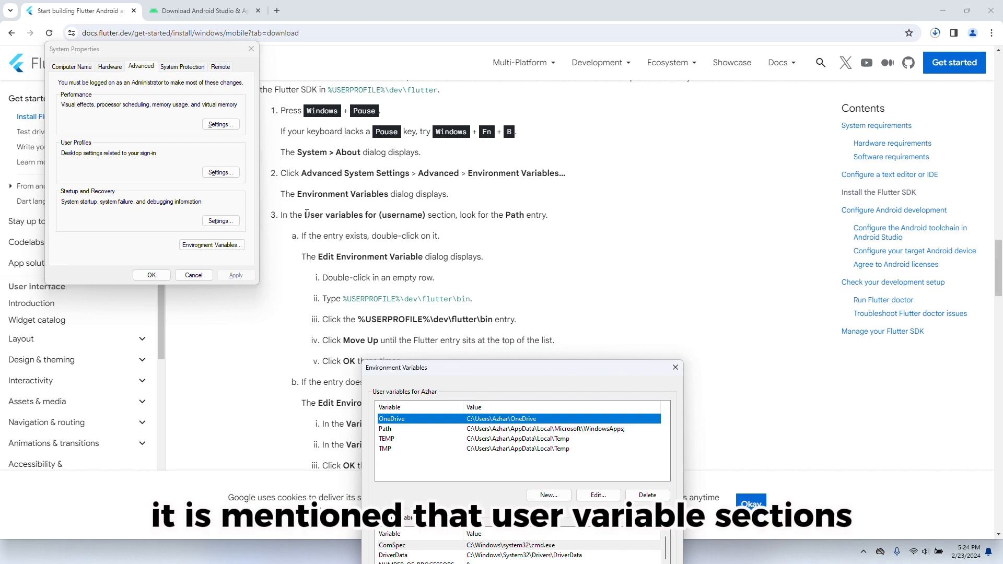
drag(306, 215, 548, 215)
click(368, 228)
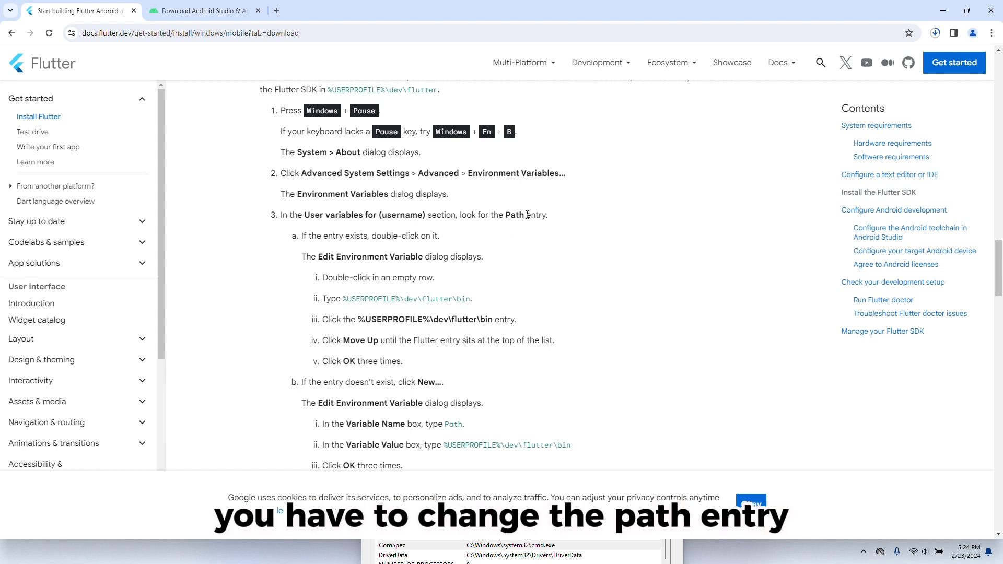
click(556, 559)
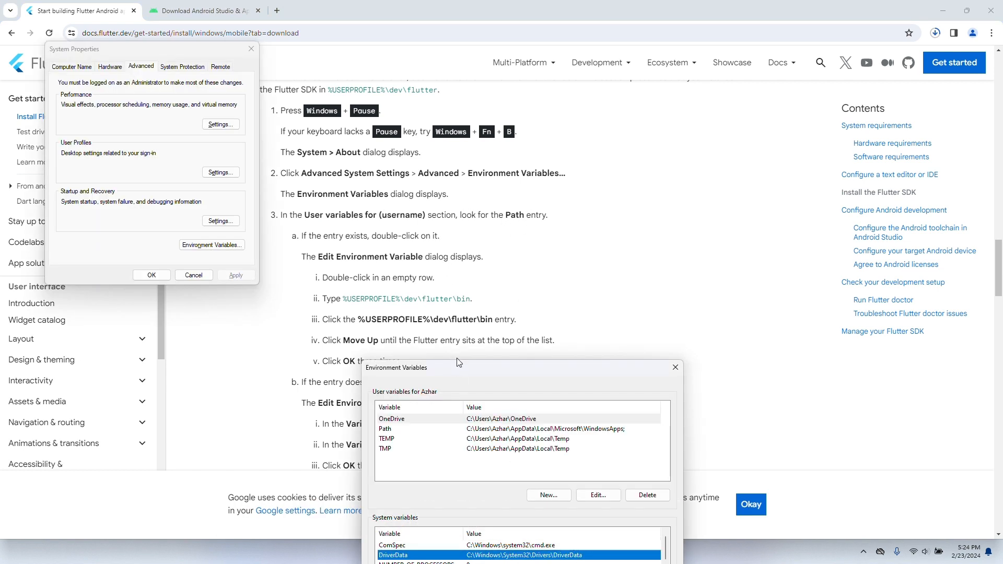
drag(474, 365, 439, 190)
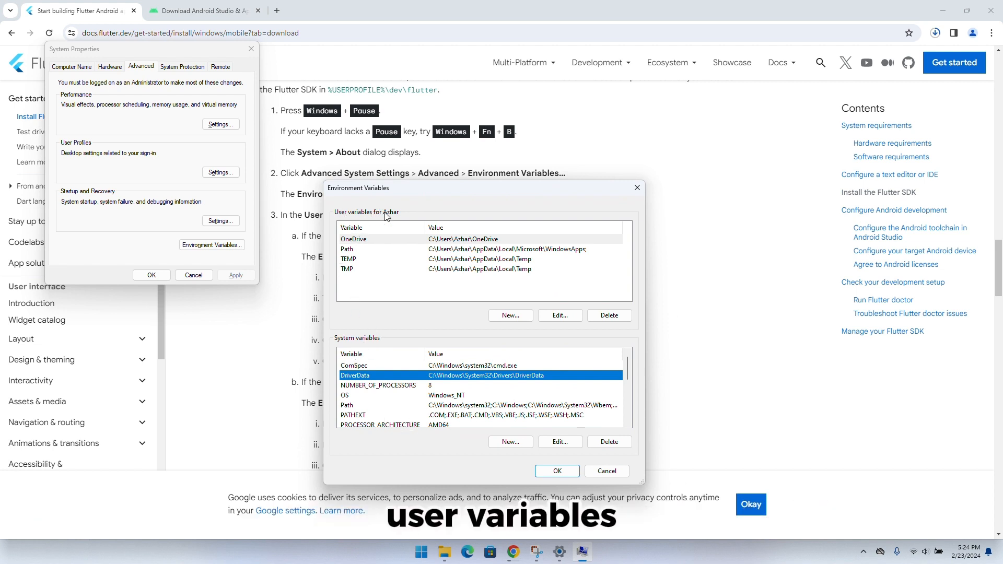
click(356, 253)
double_click(355, 253)
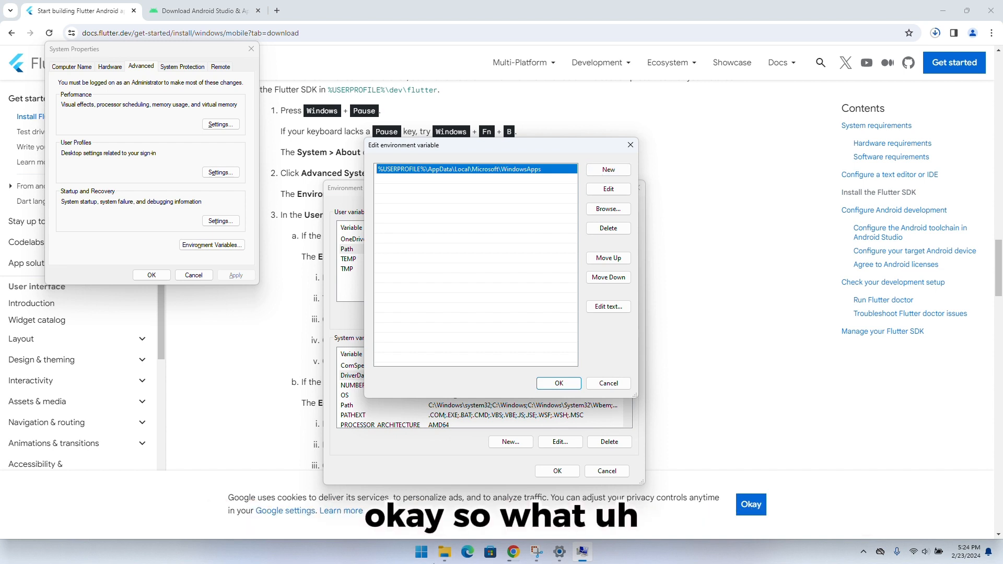
Switch to File Explorer, open the bin folder inside C:\flutter, and copy its path
mouse_move(444, 552)
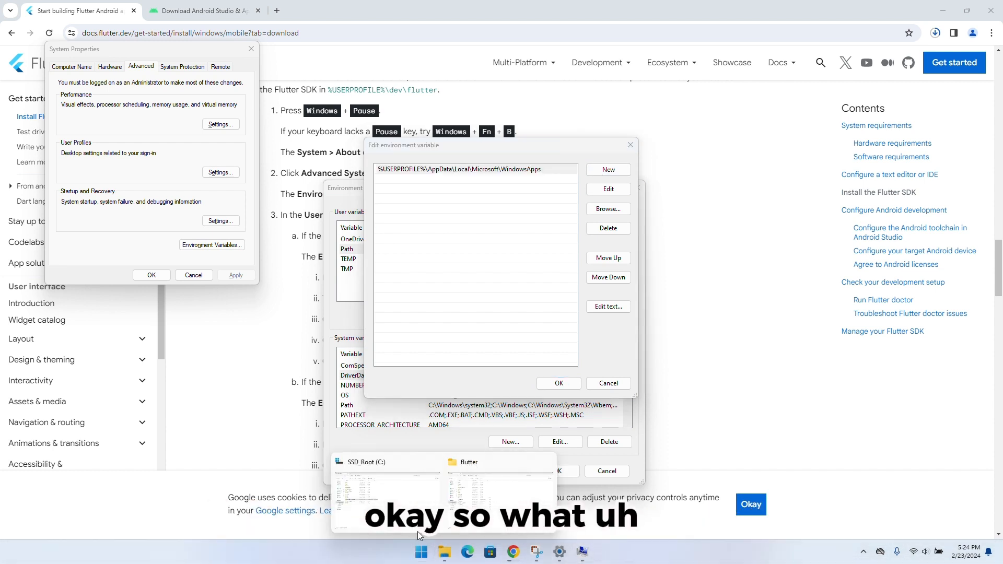
click(396, 492)
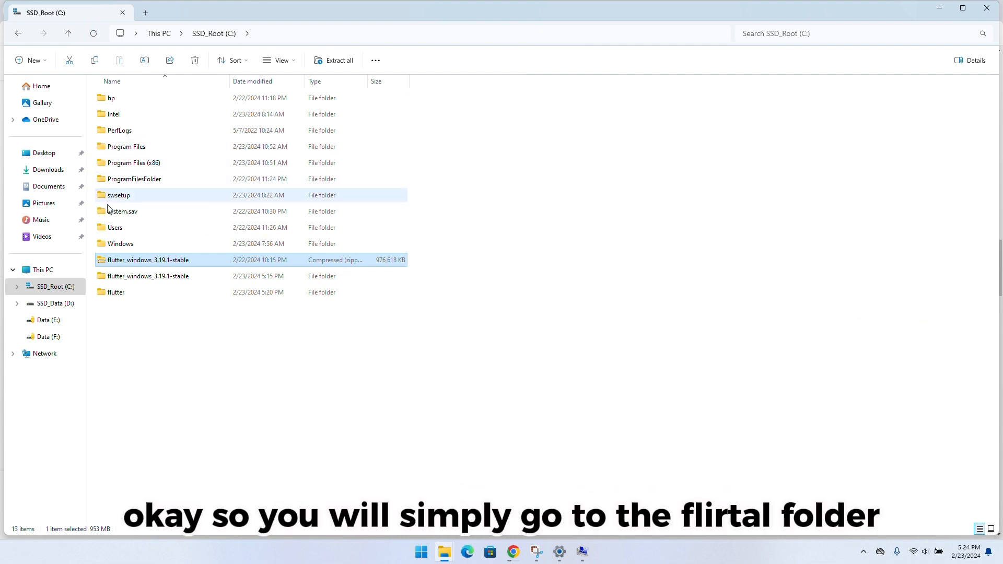
click(121, 296)
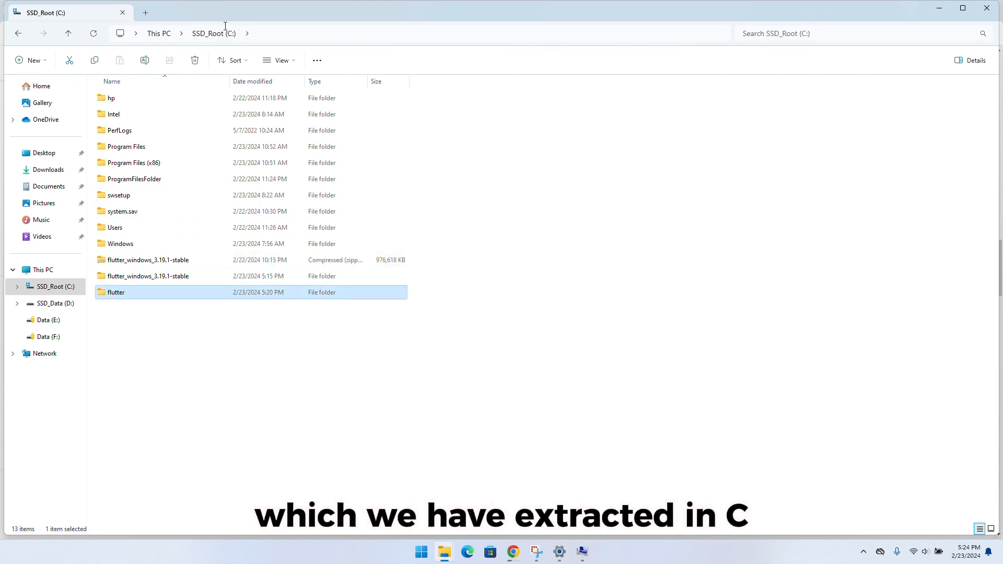
double_click(121, 297)
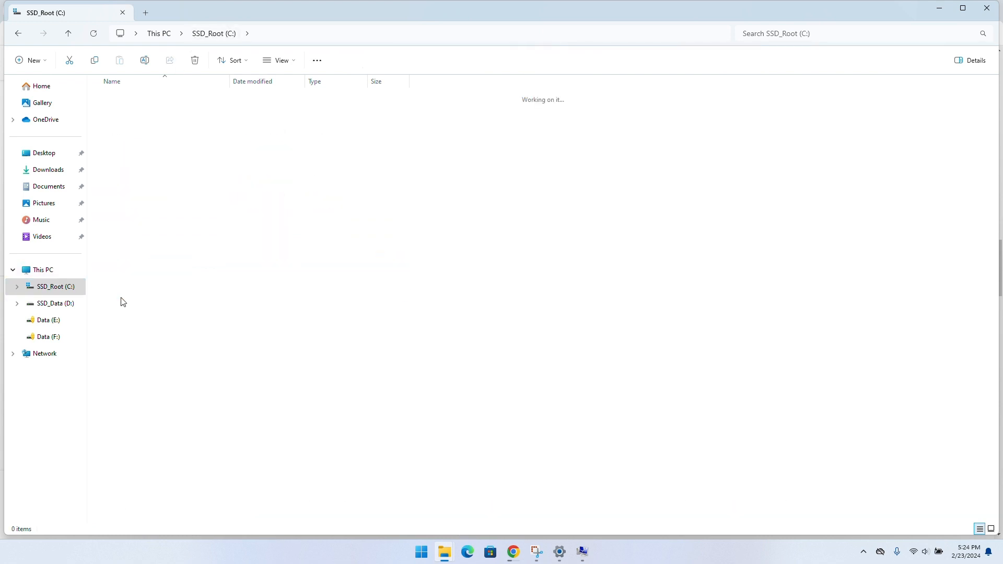
double_click(133, 179)
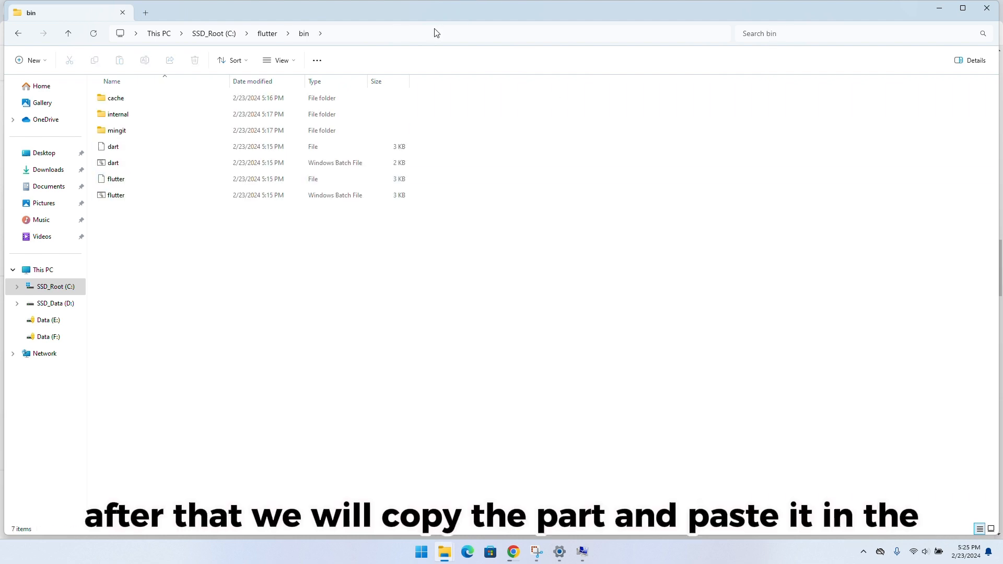
click(375, 35)
key(ctrl+c)
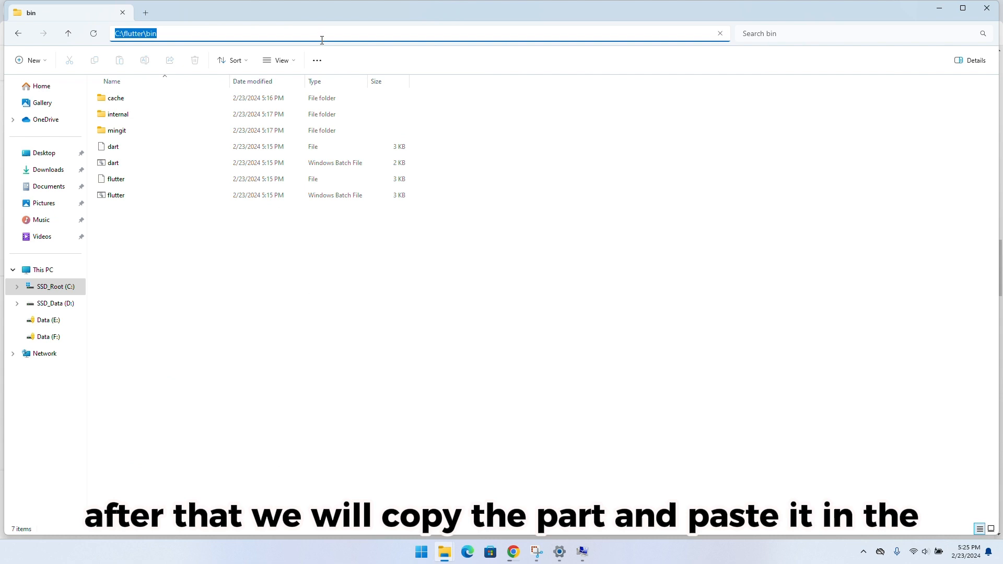
Return to the Path variable editor, add C:\flutter\bin as a new entry, and confirm it
mouse_move(582, 552)
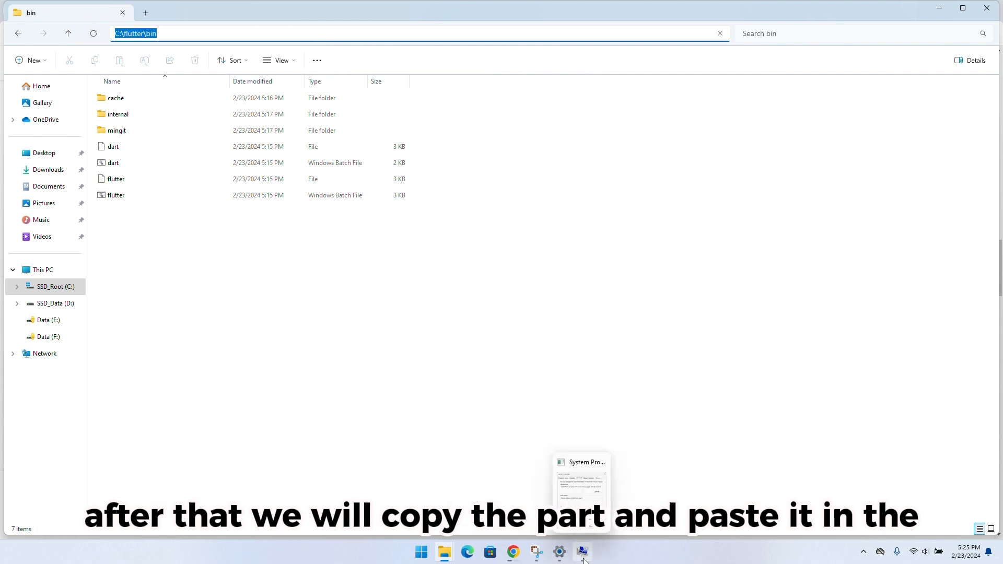
click(590, 503)
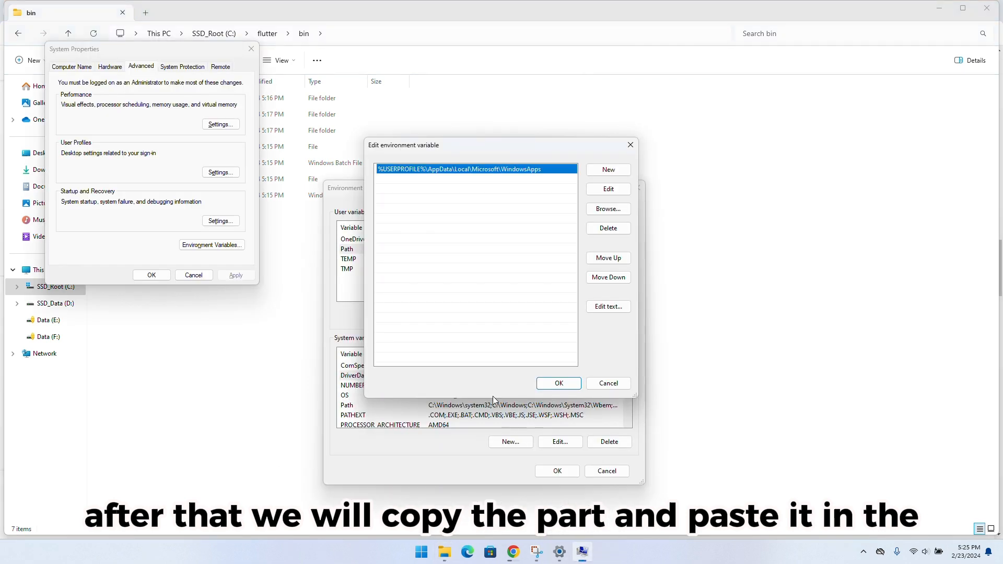
click(605, 171)
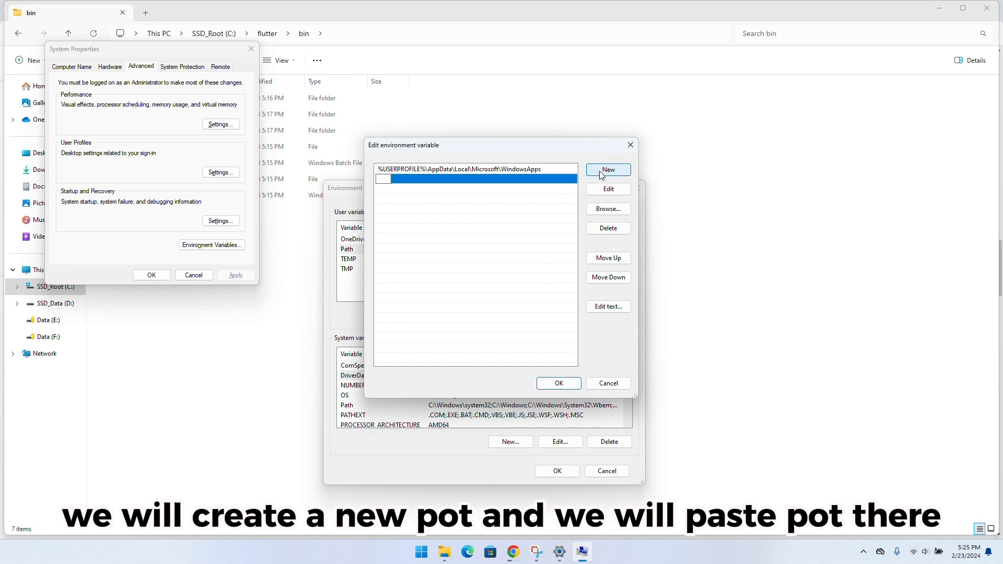
key(ctrl+v)
click(559, 384)
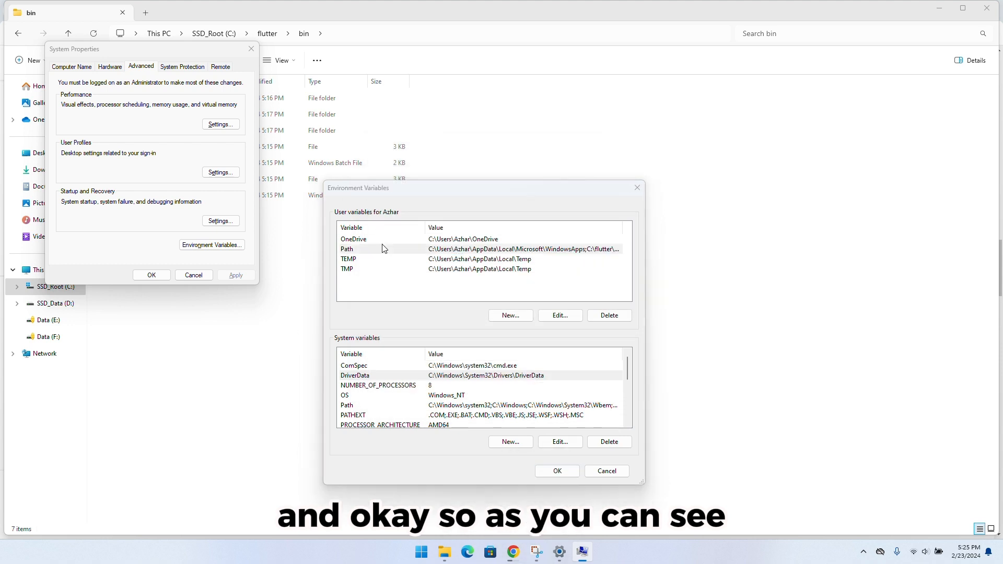
Following the Flutter page's instruction, move C:\flutter\bin to the first place in the Path user variable and confirm all the open system dialogs
double_click(382, 249)
click(512, 554)
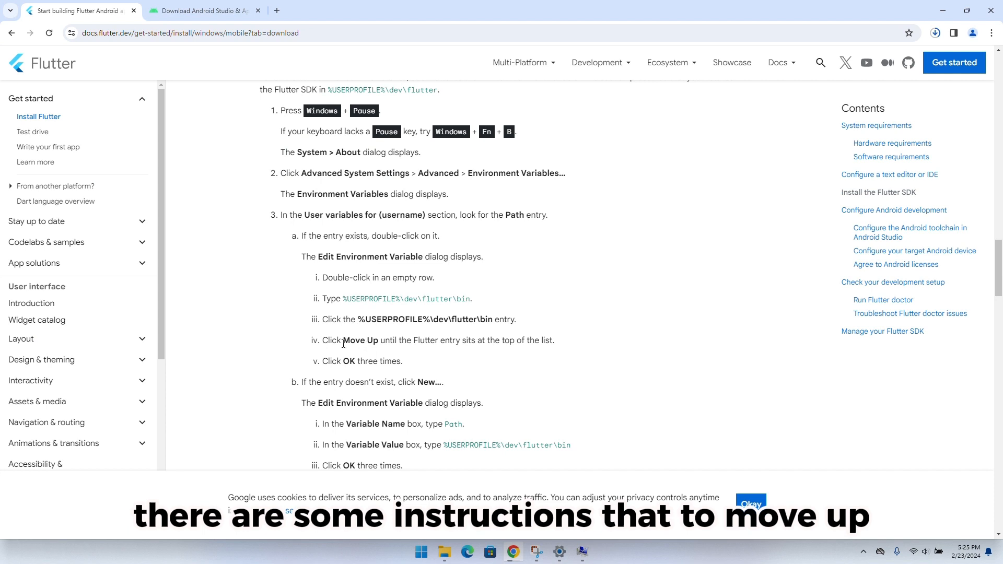
drag(344, 342, 379, 343)
click(581, 551)
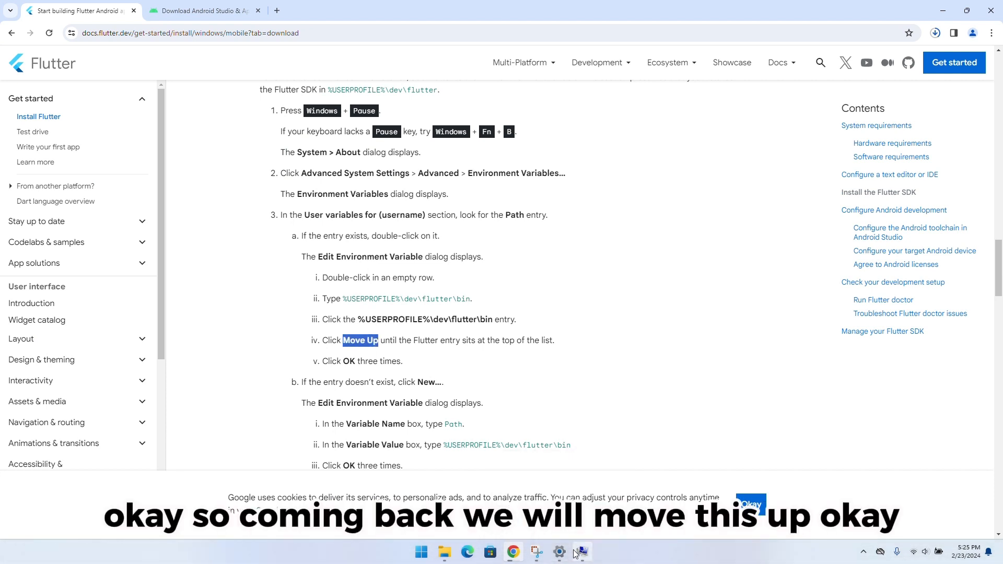
click(421, 180)
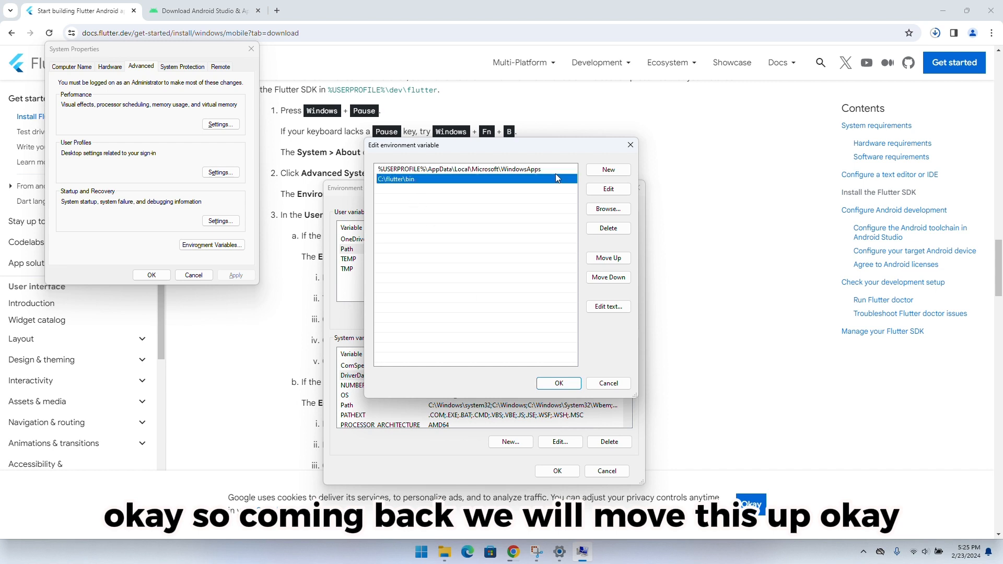
click(590, 258)
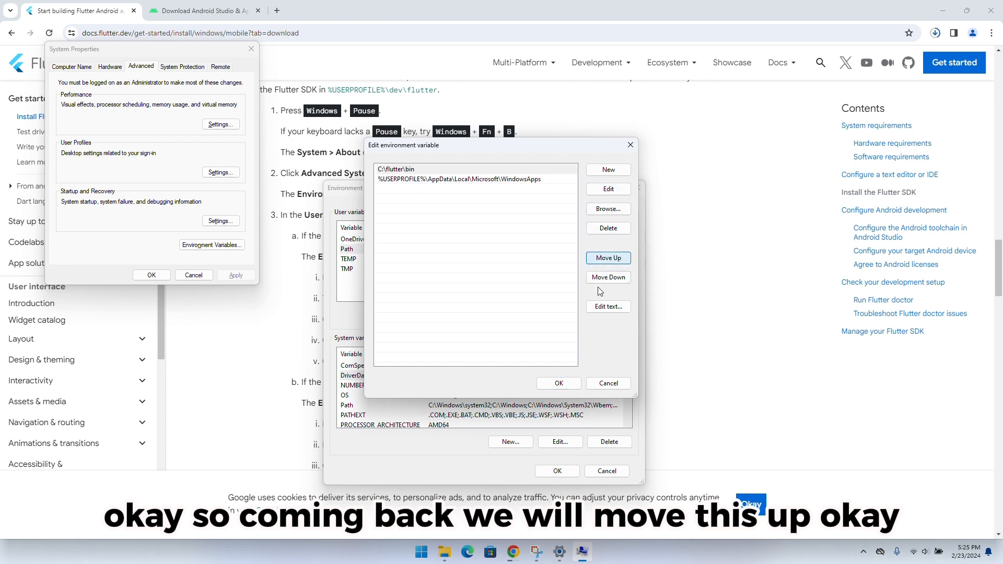
click(559, 385)
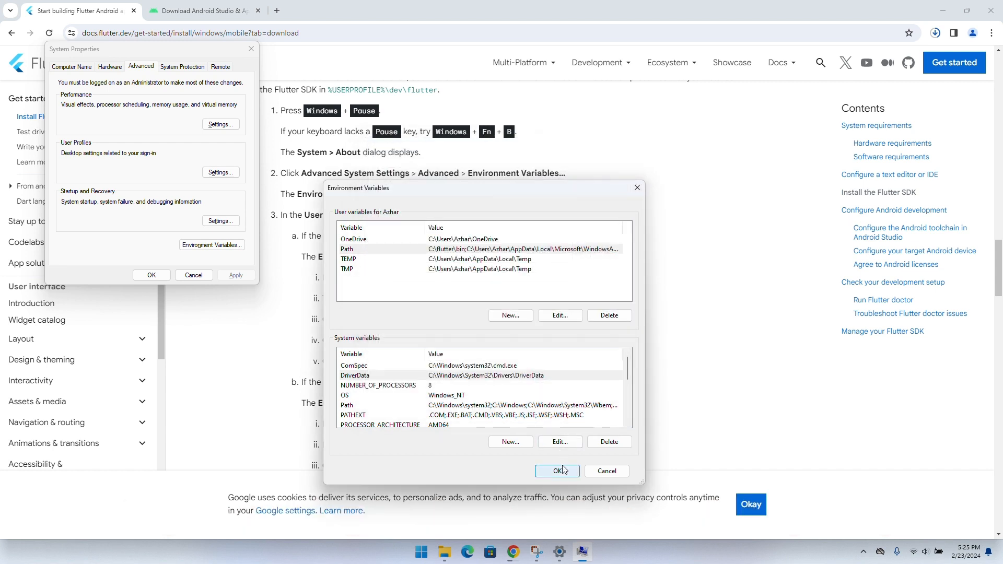
click(565, 472)
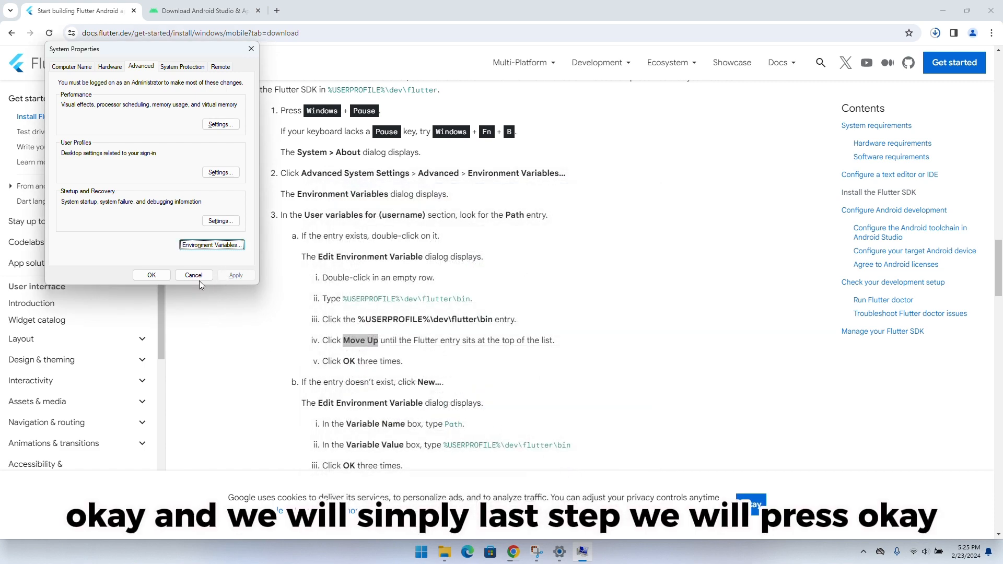
click(151, 276)
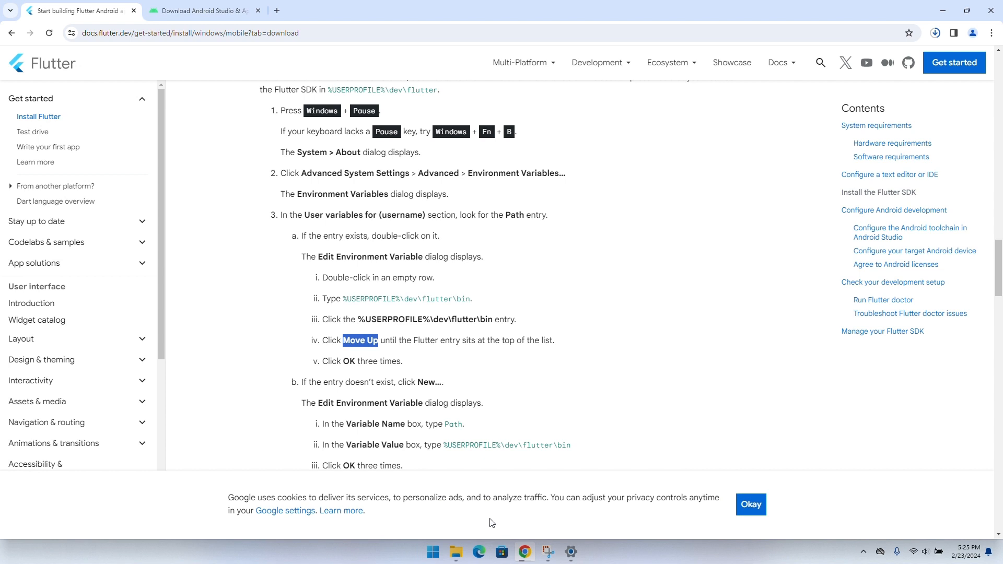
Run android-studio-2023.1.1.28-windows from Downloads and install it with Android Virtual Device in C:\Program Files\Android\Android Studio
click(938, 34)
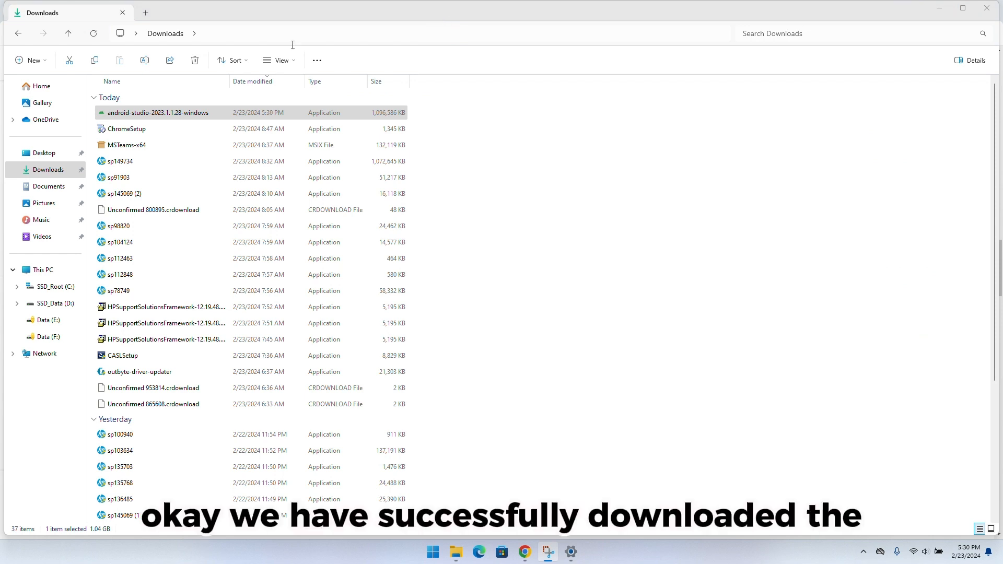
double_click(170, 119)
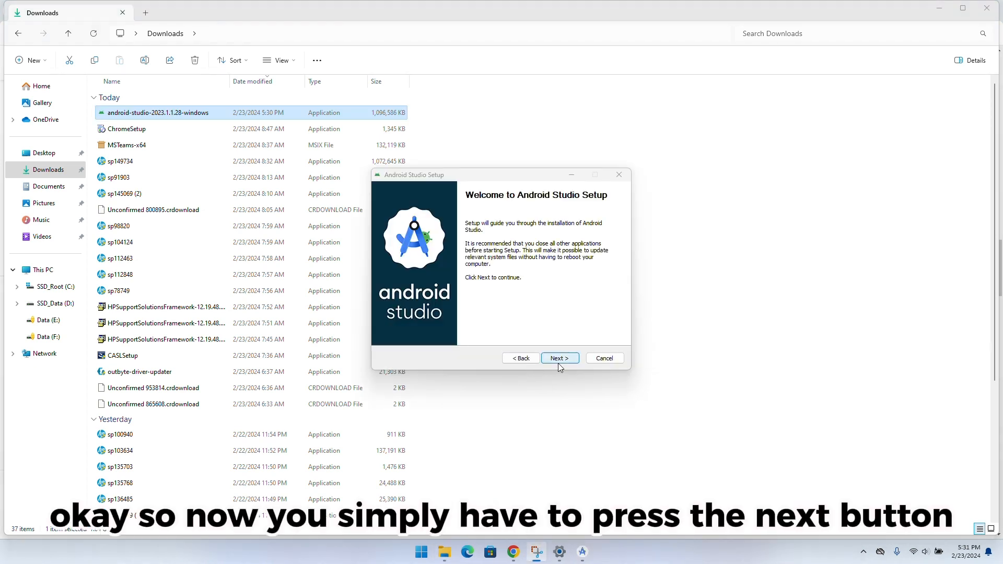
click(556, 361)
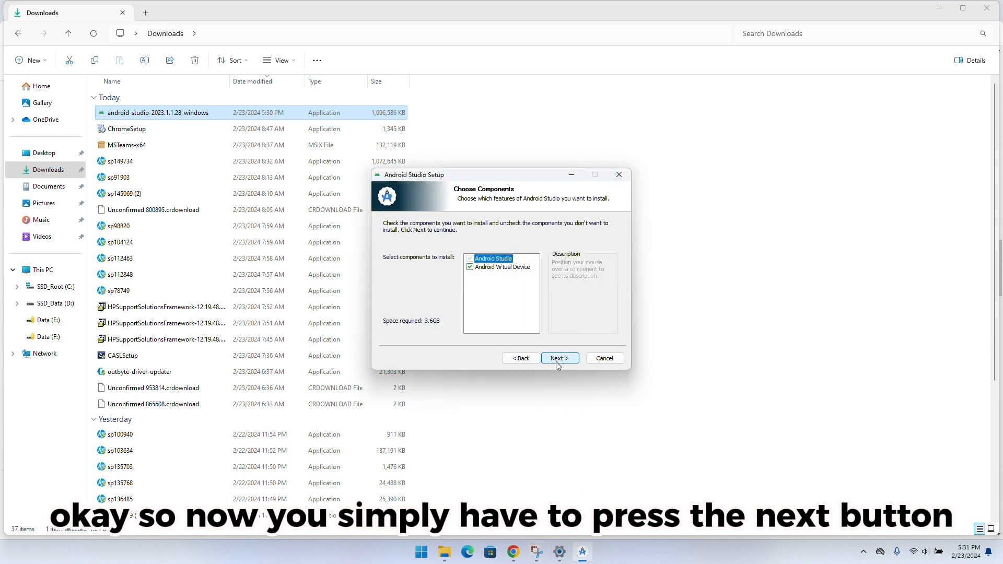
click(556, 360)
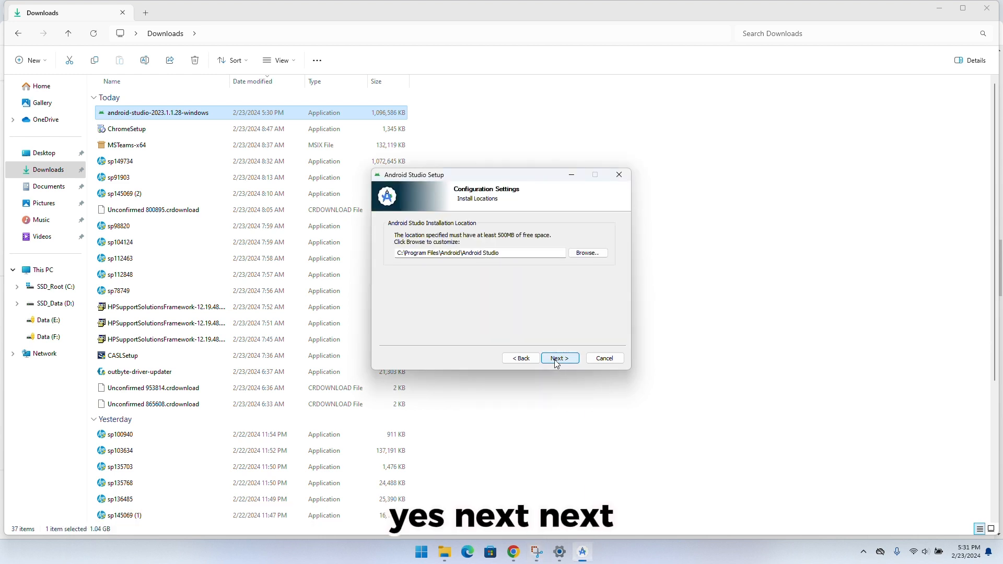
click(557, 359)
click(557, 358)
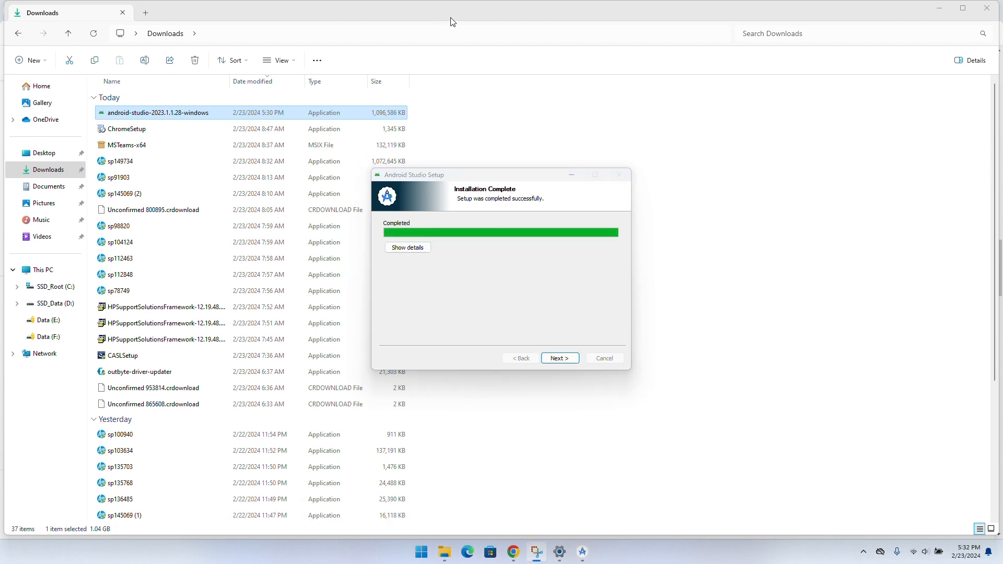
Finish the setup with Start Android Studio enabled and choose not to import settings
click(558, 364)
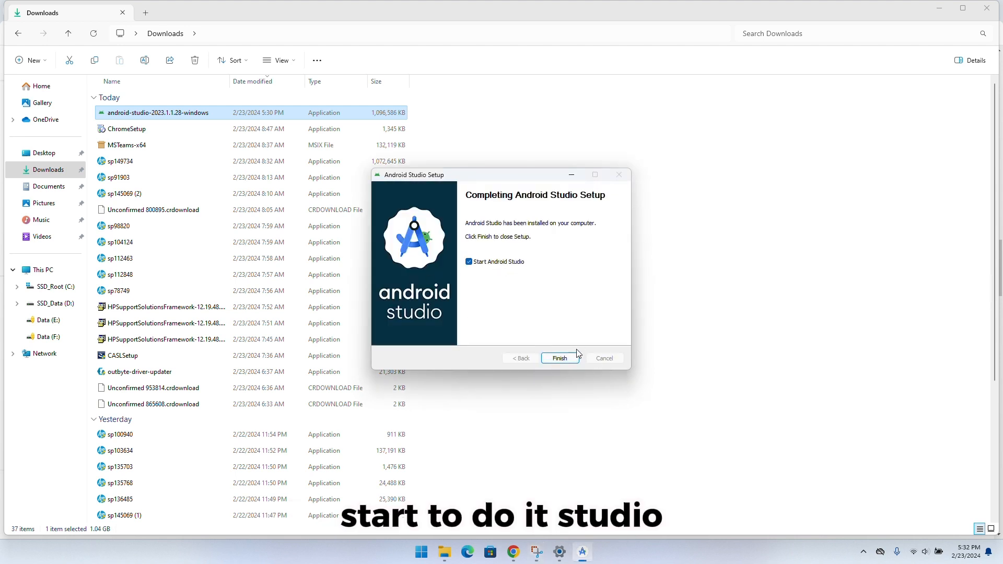
click(559, 358)
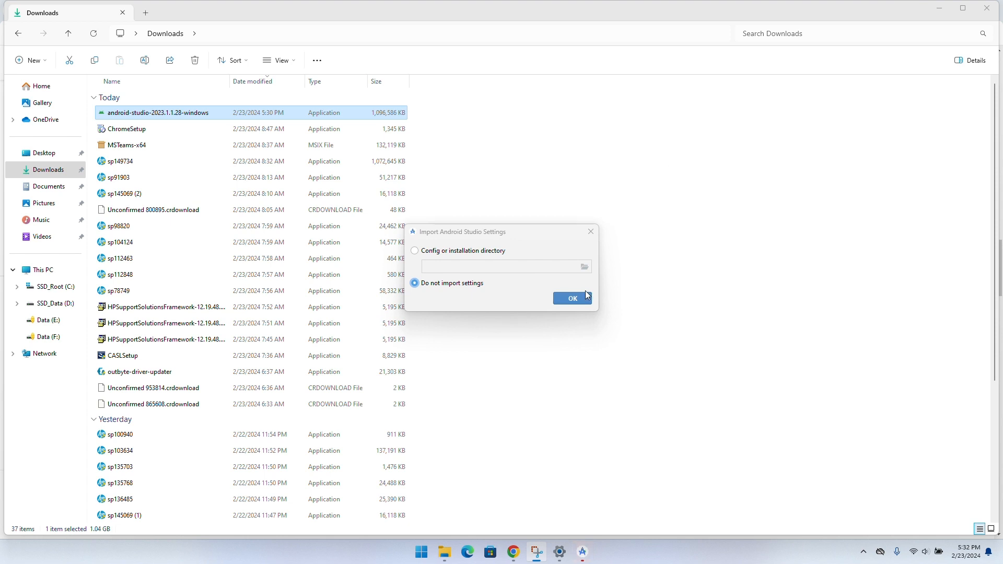
click(573, 297)
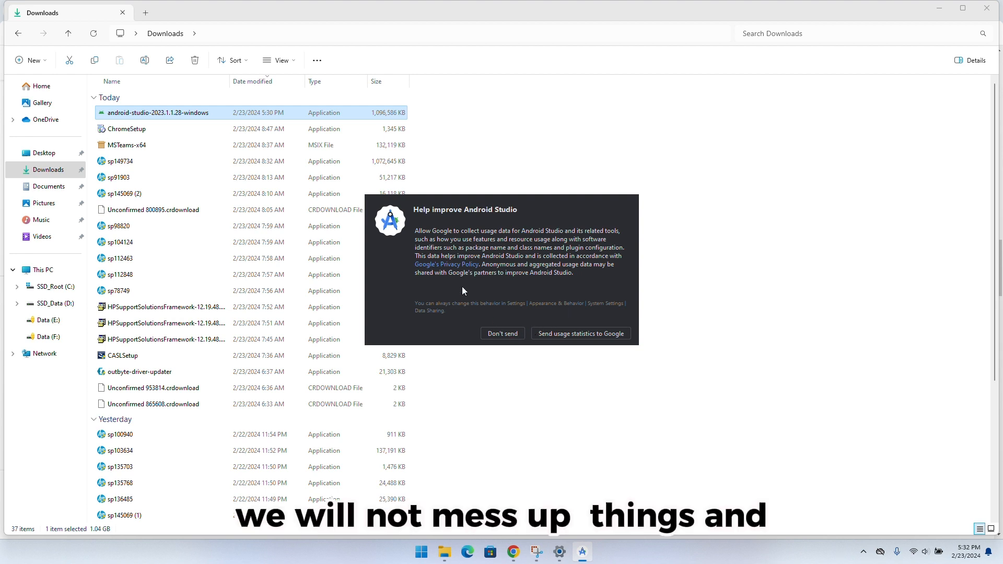
Decline sending usage statistics and proceed through the setup wizard past Verify Settings to the license agreement
click(498, 337)
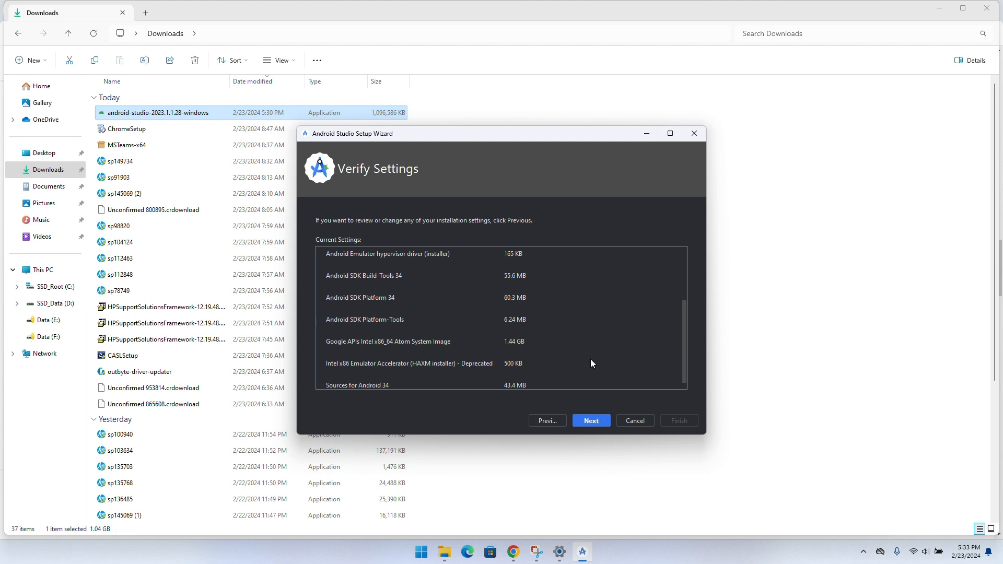
click(596, 420)
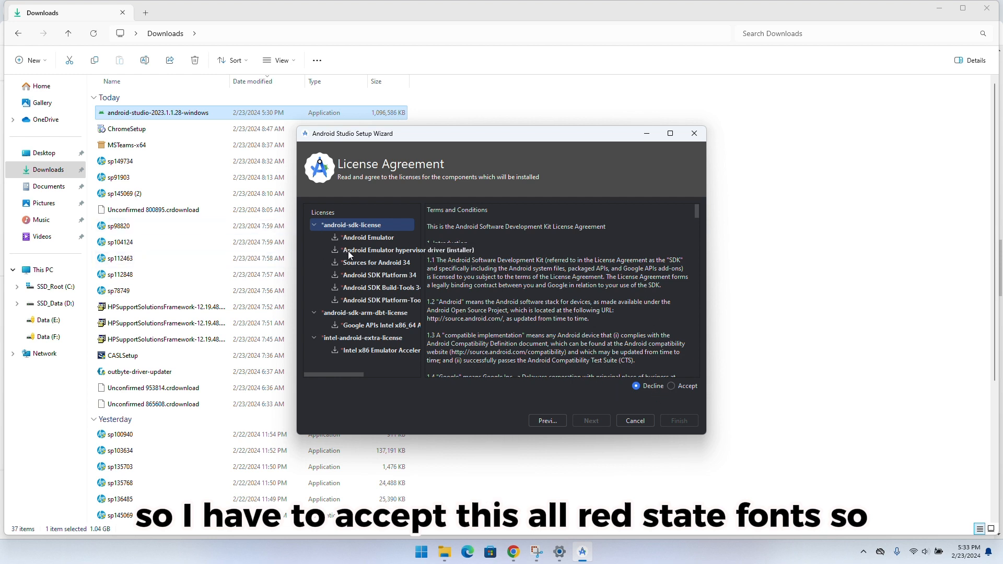
Accept the android-sdk, android-sdk-arm-dbt and intel-android-extra licenses, and finish the setup wizard after the components download
click(683, 385)
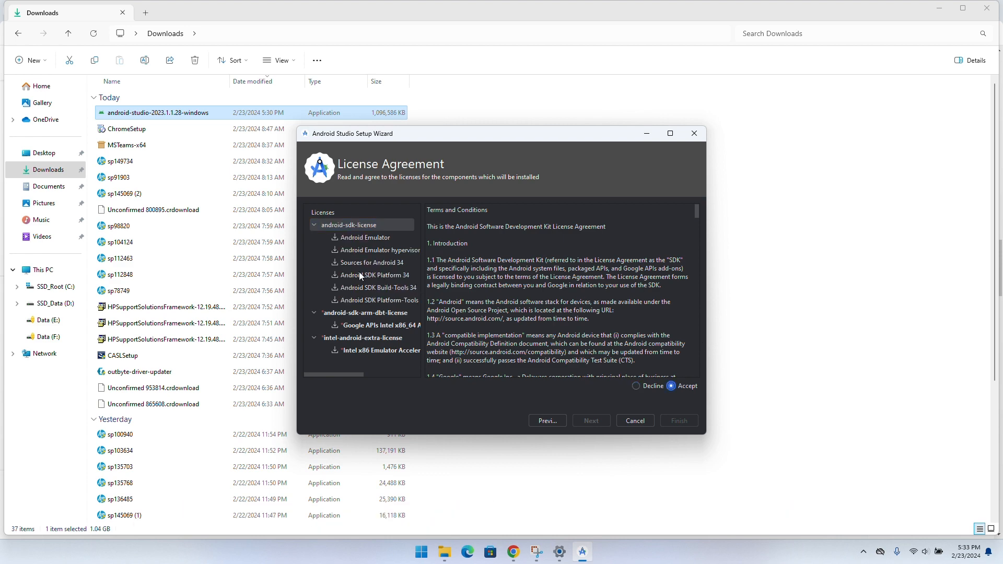
click(377, 327)
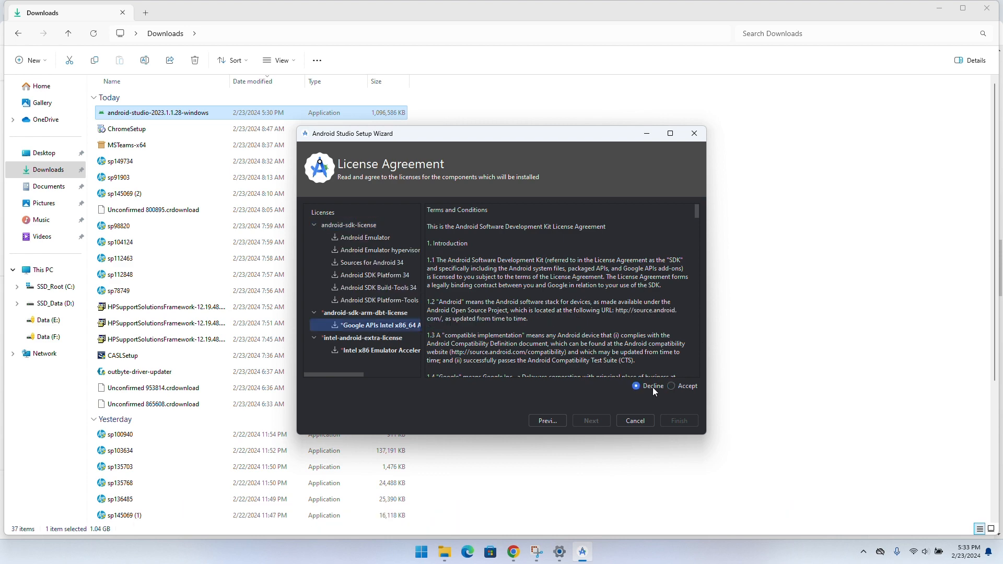
click(672, 387)
scroll(282, 308, down, 2)
click(370, 352)
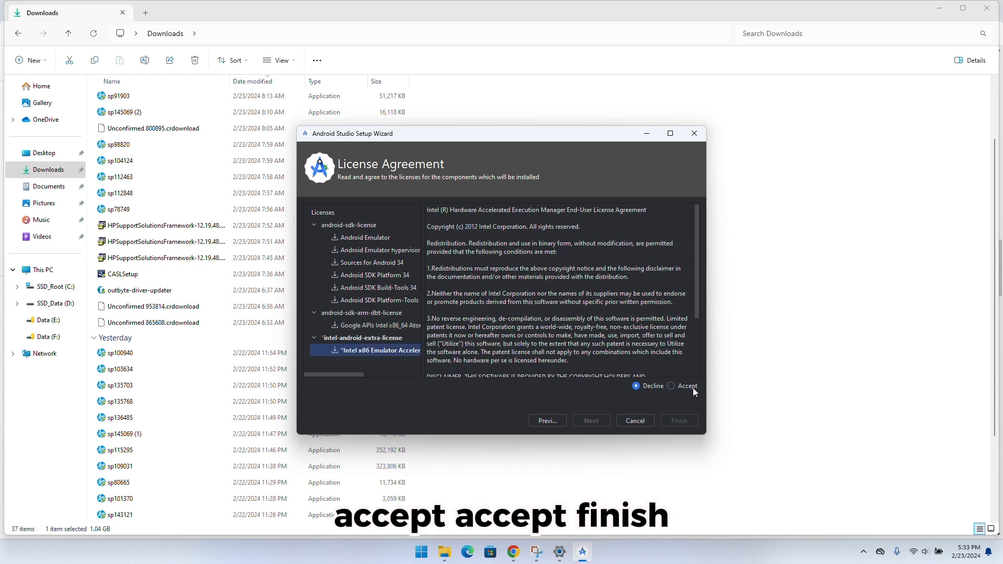
click(688, 387)
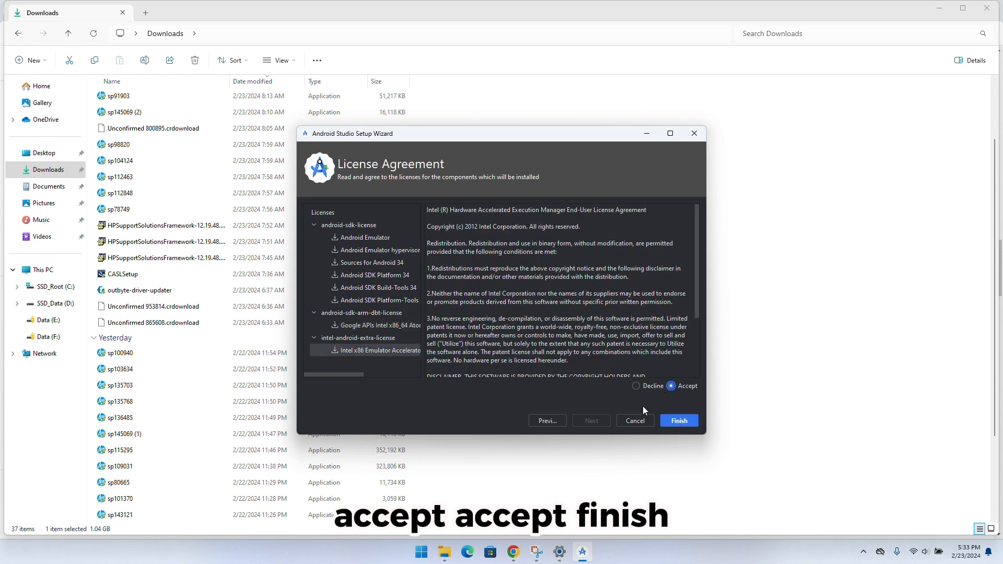
click(671, 419)
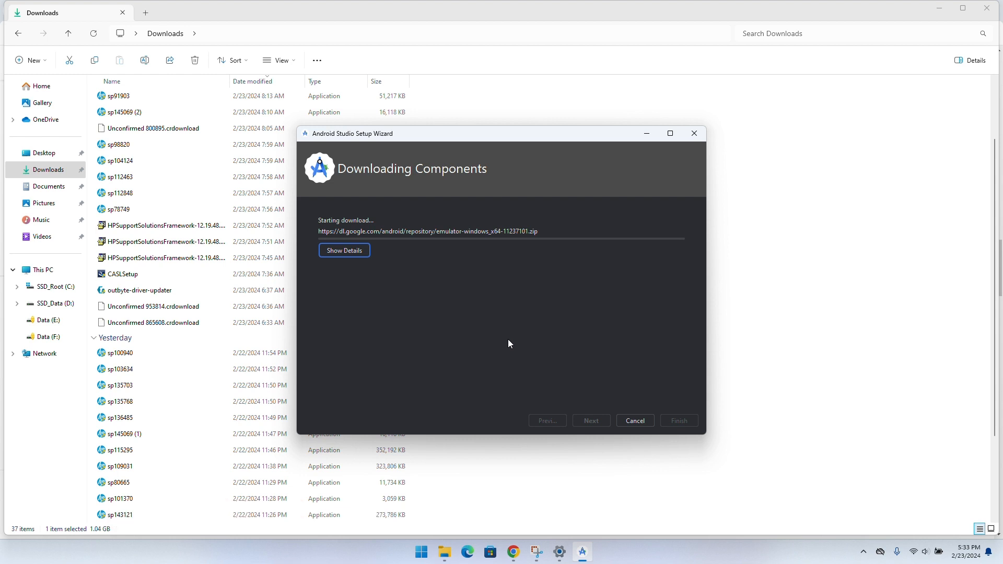
click(443, 21)
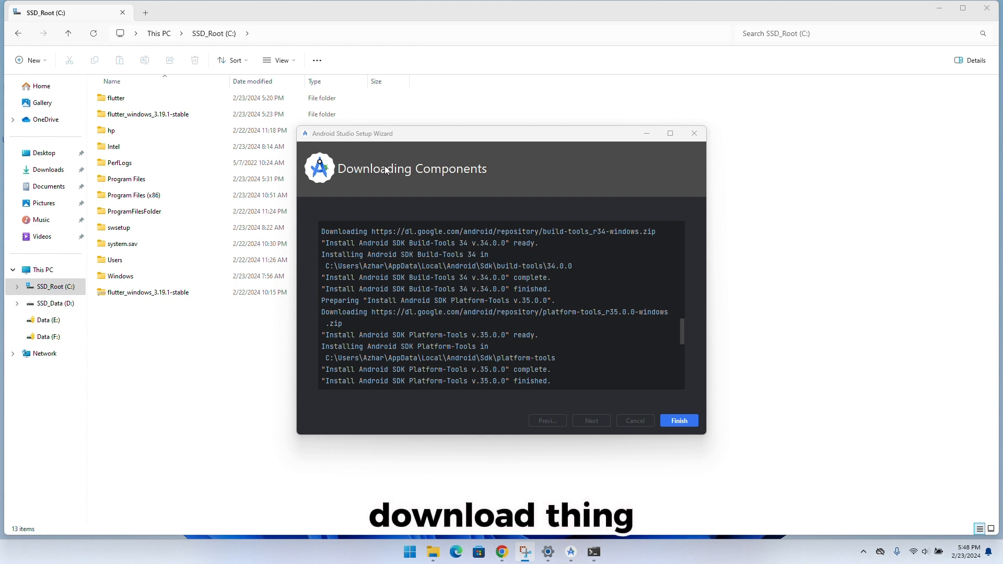
click(679, 421)
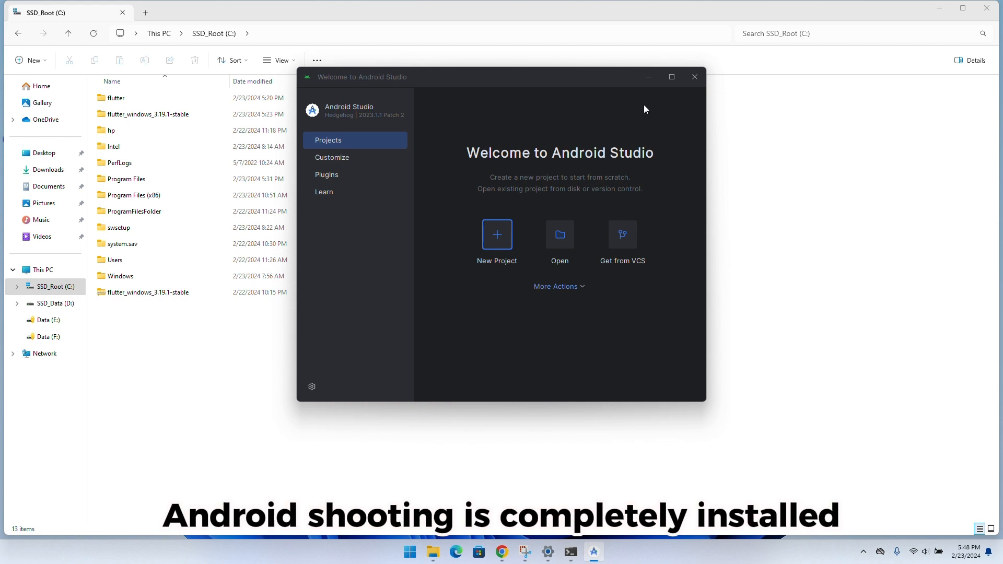
Maximize the Android Studio welcome window and install the Flutter plugin from the Marketplace together with its required Dart plugin
click(671, 77)
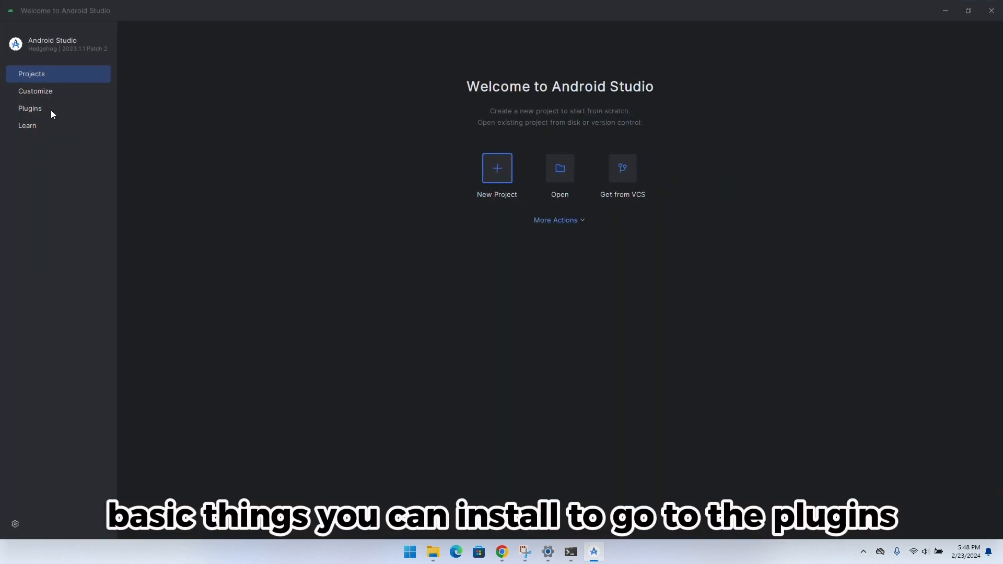
click(33, 109)
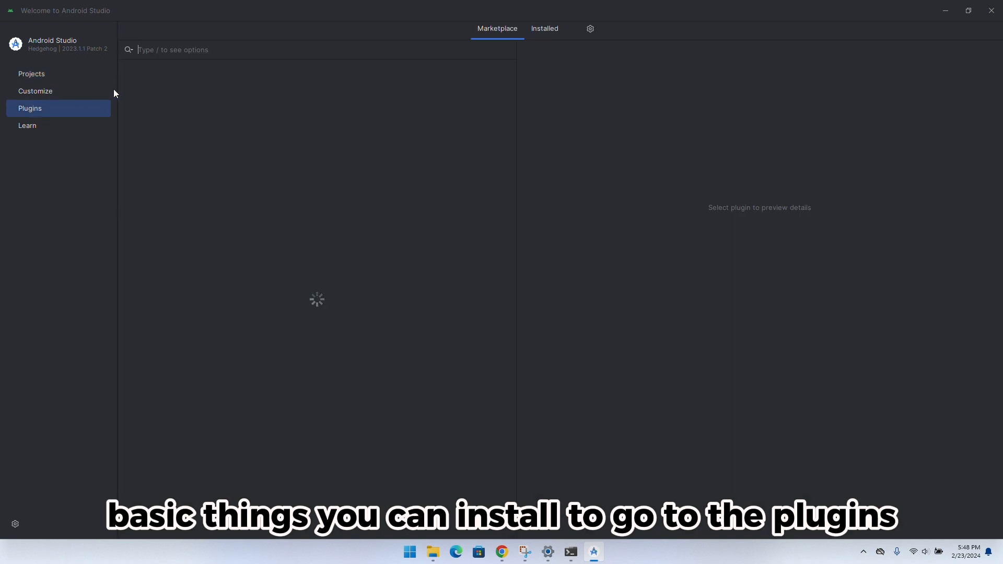
text(flut)
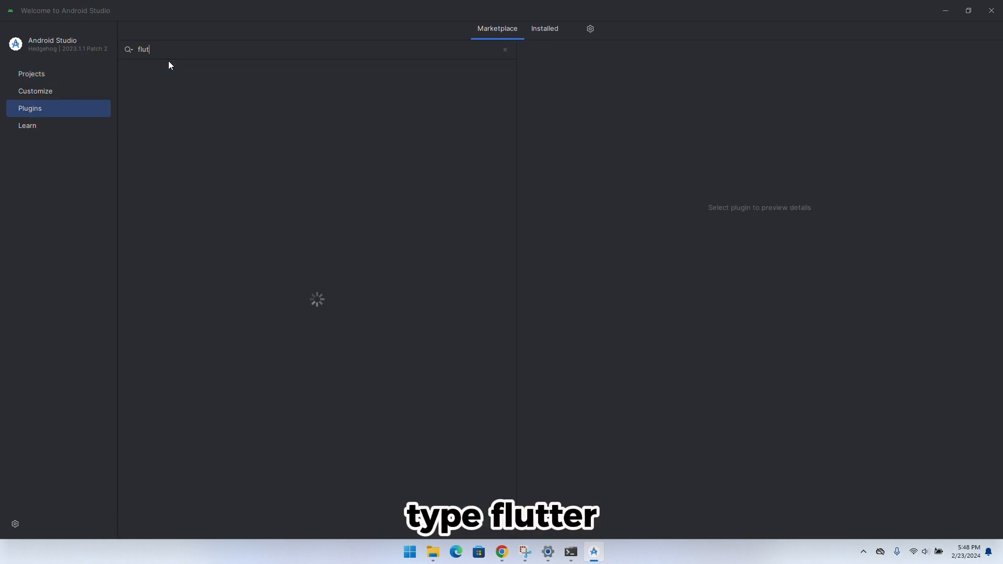
text(ter)
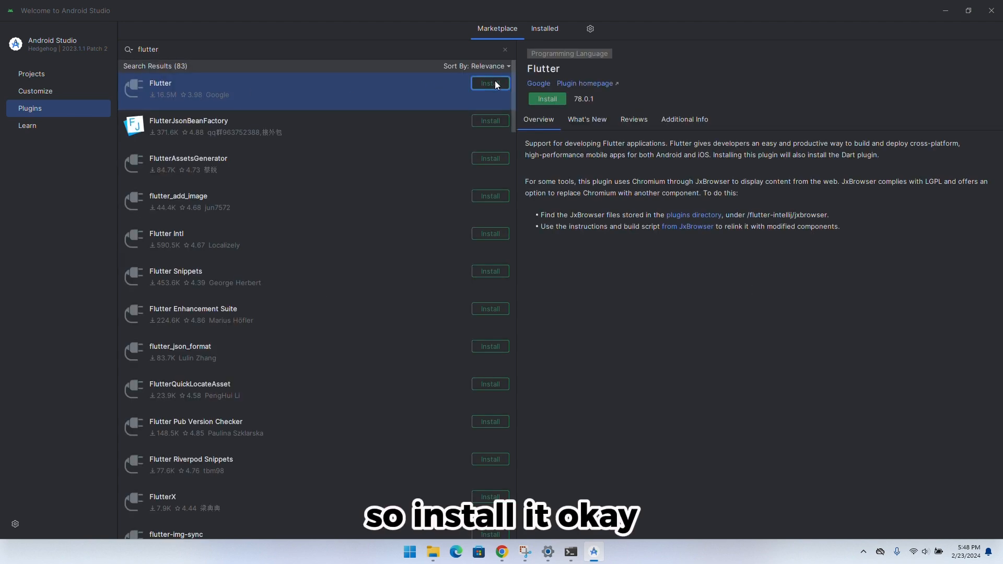
click(490, 84)
click(535, 345)
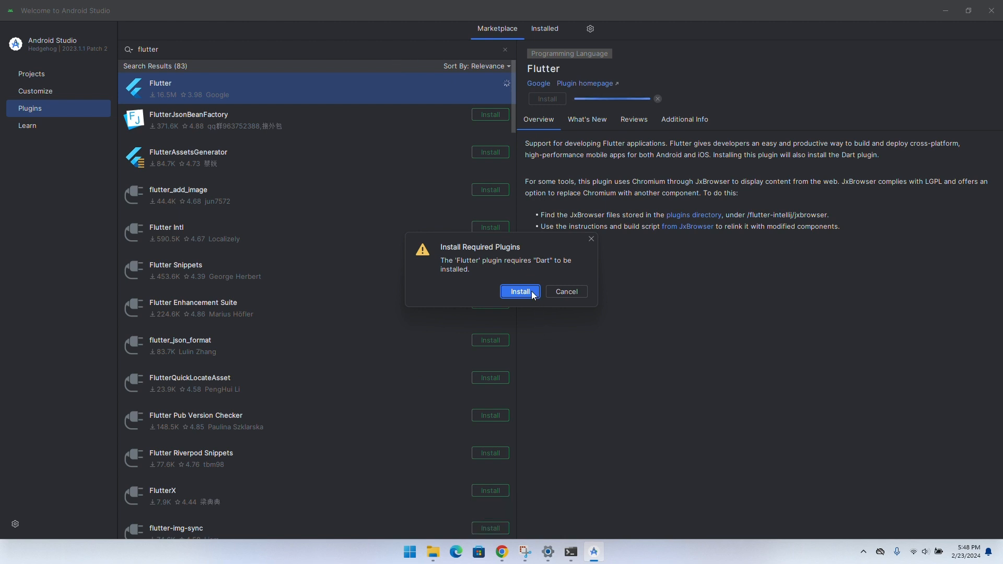
click(531, 290)
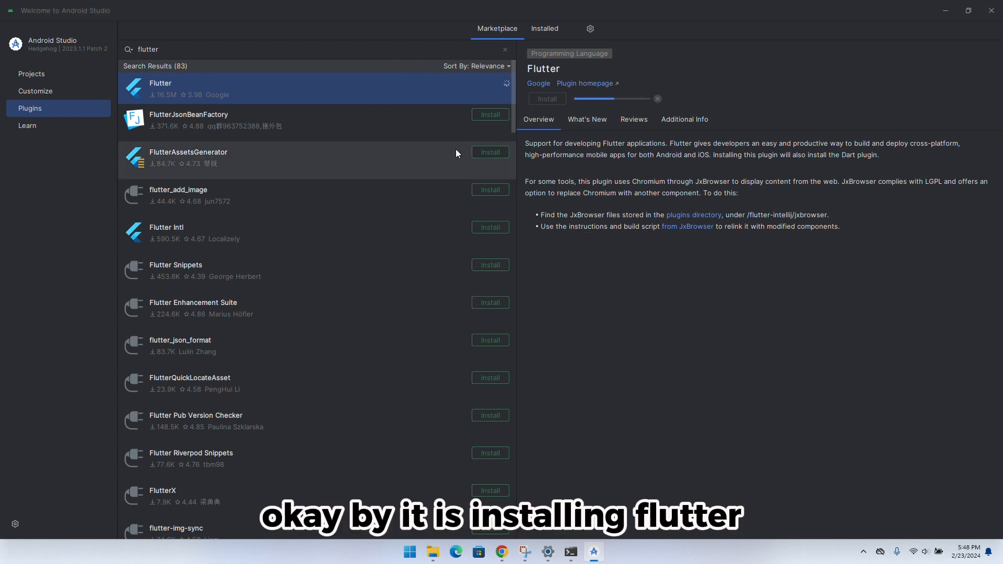
Restart Android Studio to apply the Flutter plugin changes
click(433, 552)
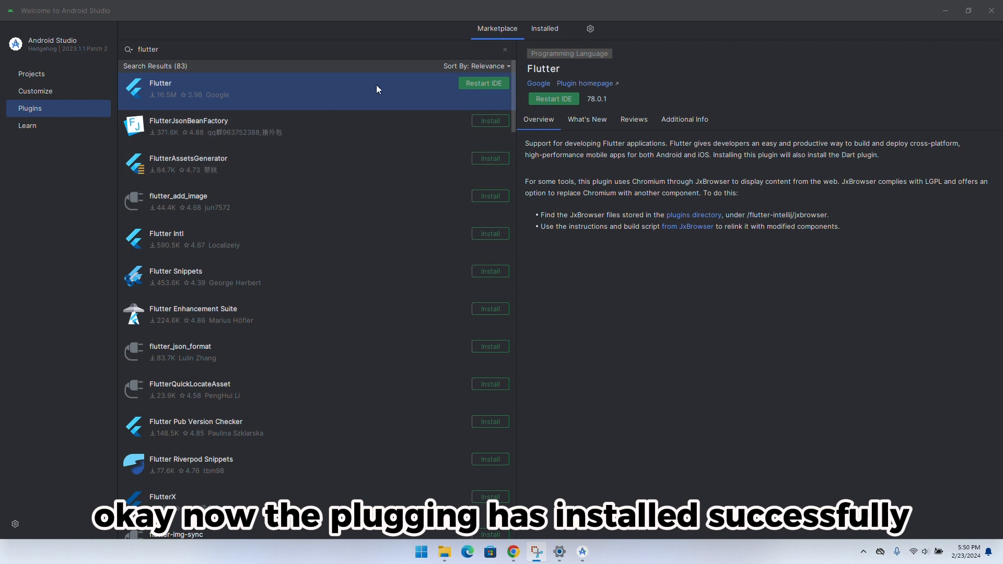
click(552, 98)
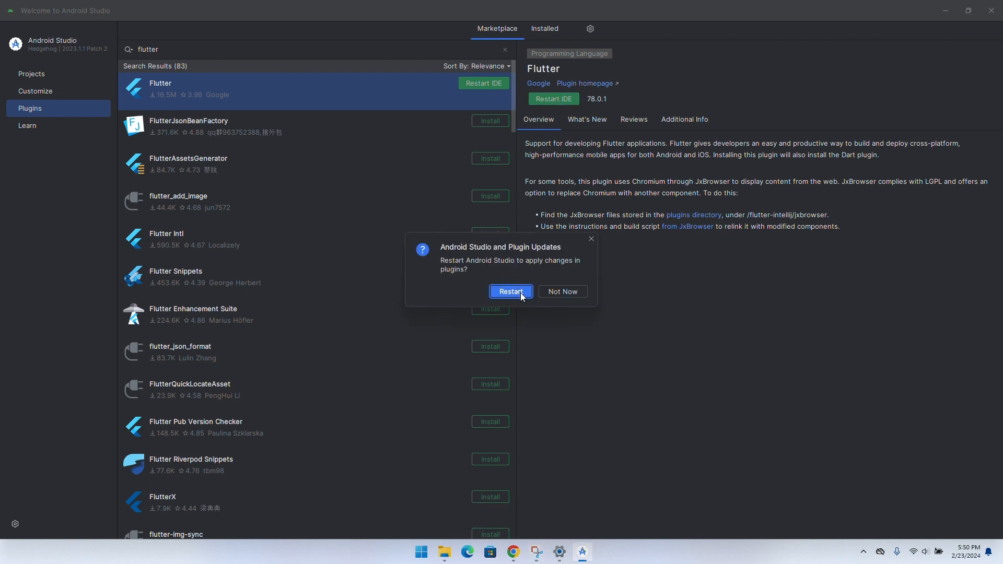
click(511, 292)
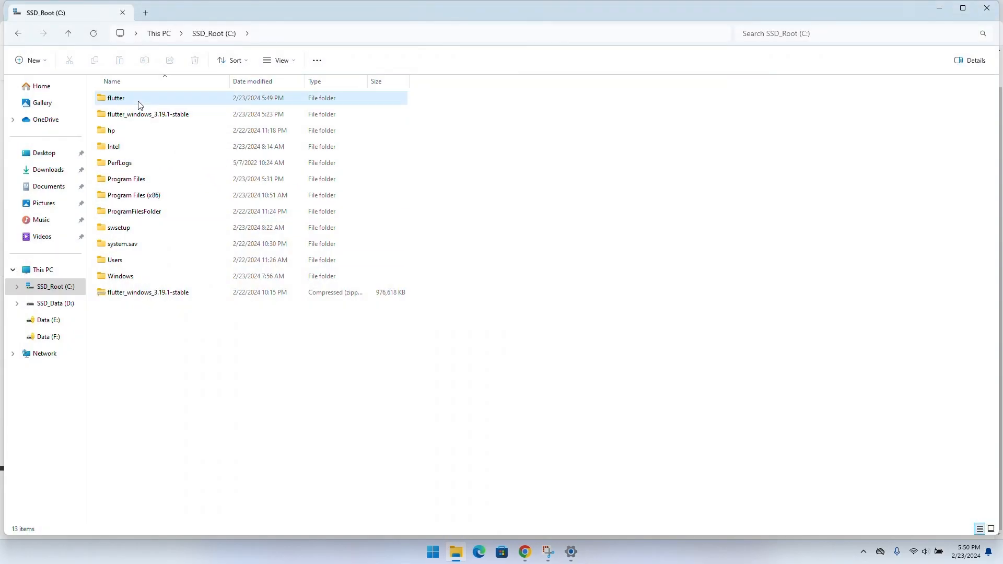
Open a Command Prompt at the root of the C: drive from File Explorer and run flutter doctor
click(311, 34)
text(cm)
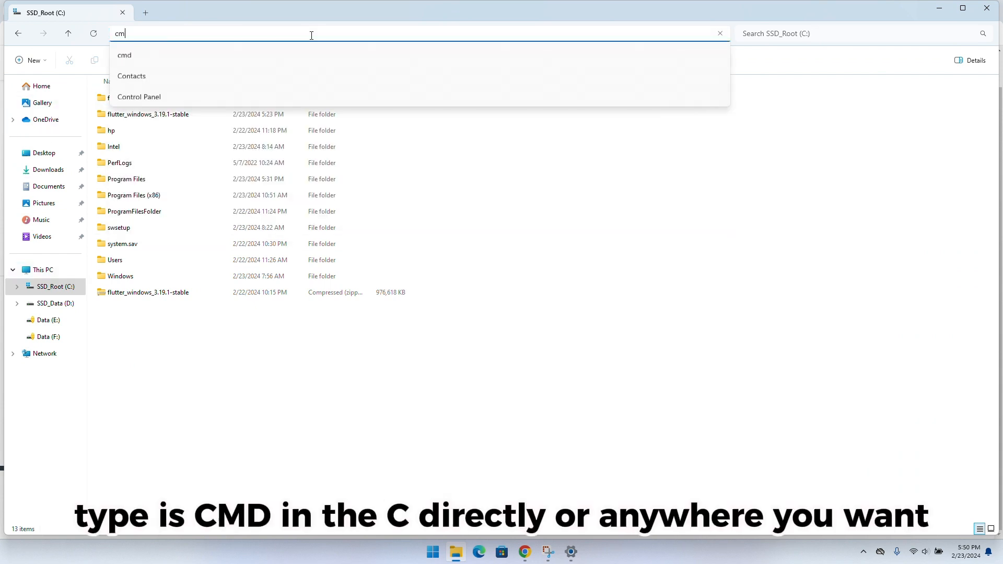
text(d)
key(Return)
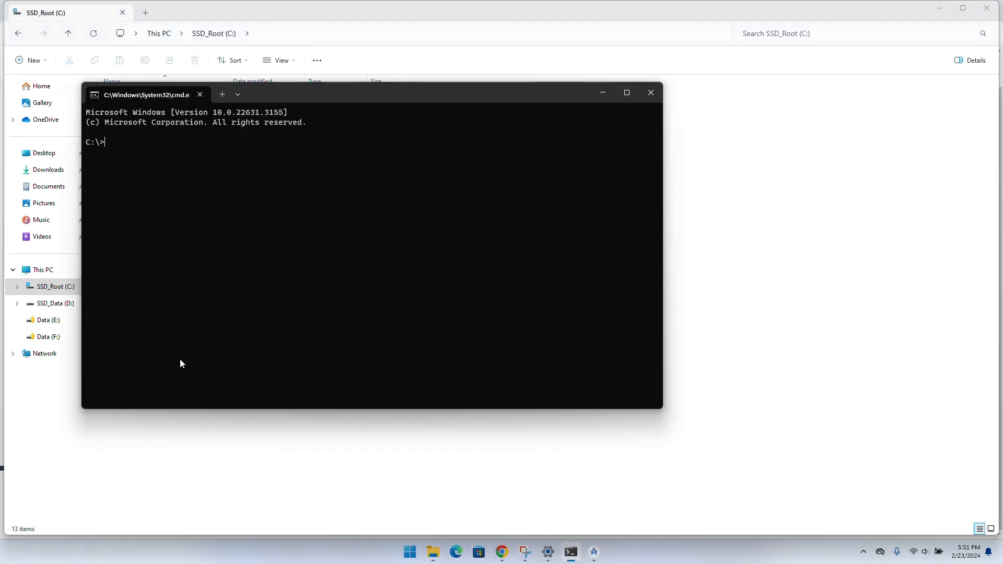
text(flu)
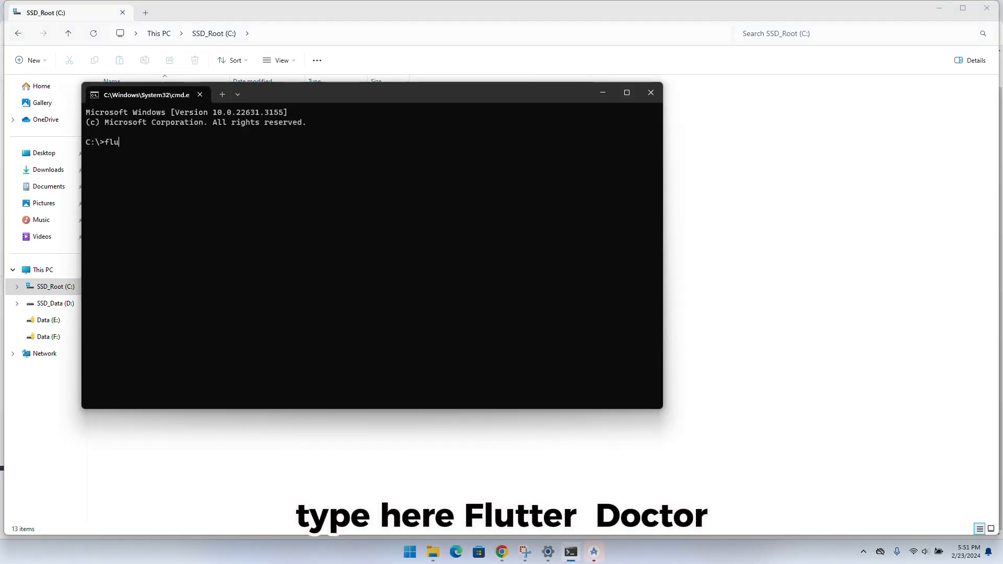
text(tter doctor)
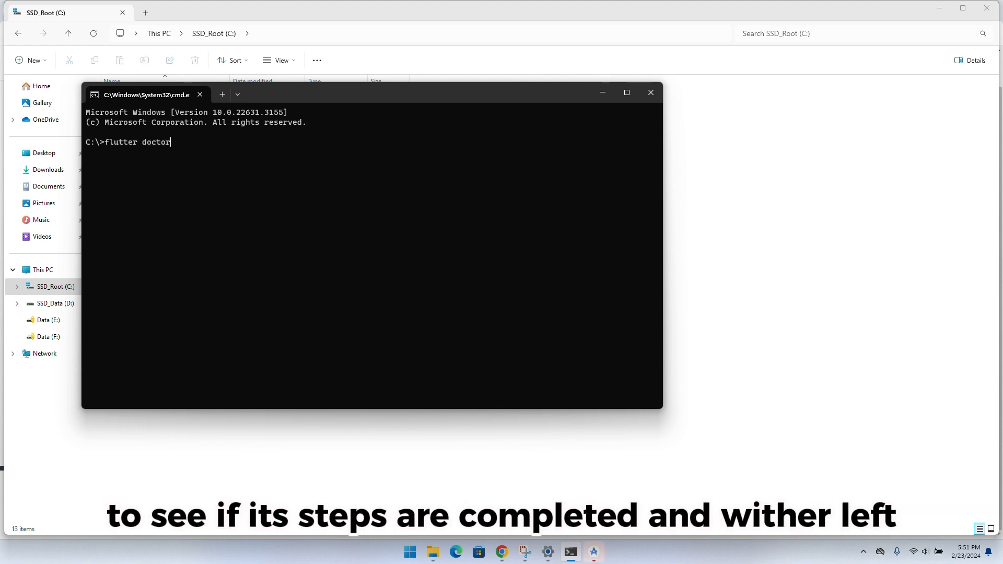
key(Return)
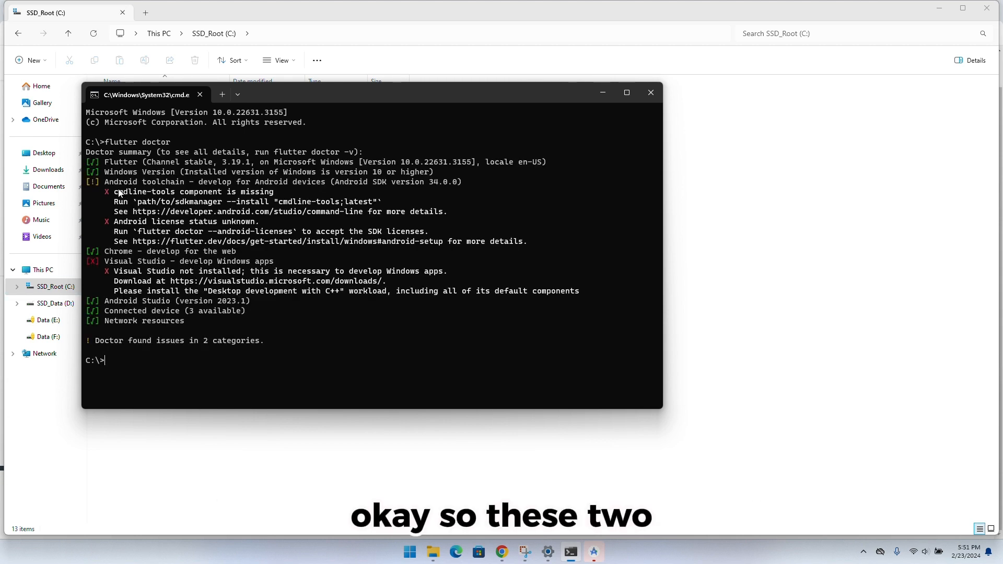
Examine the Android toolchain and Visual Studio entries in the flutter doctor report
drag(114, 192, 577, 239)
click(576, 240)
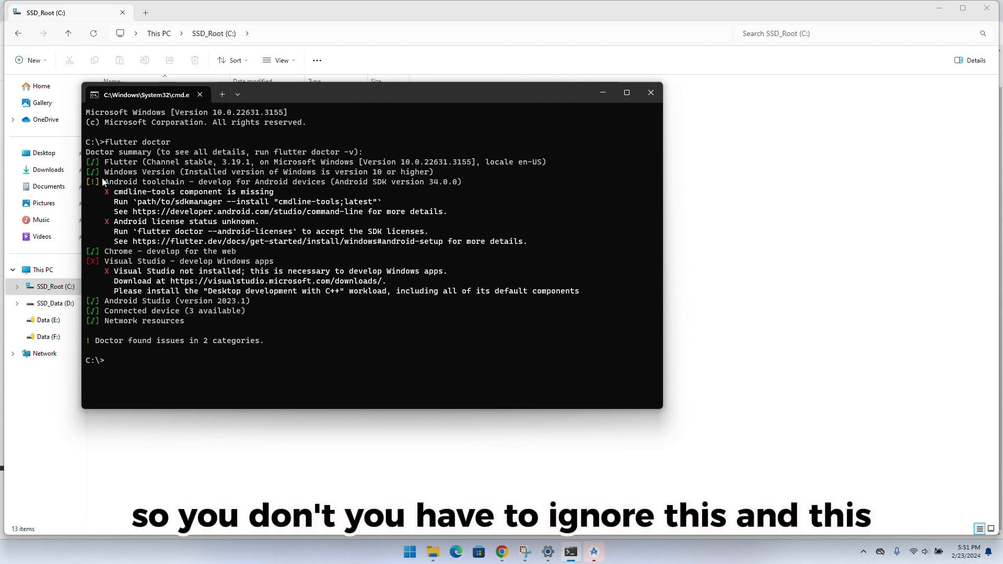
drag(101, 190, 534, 241)
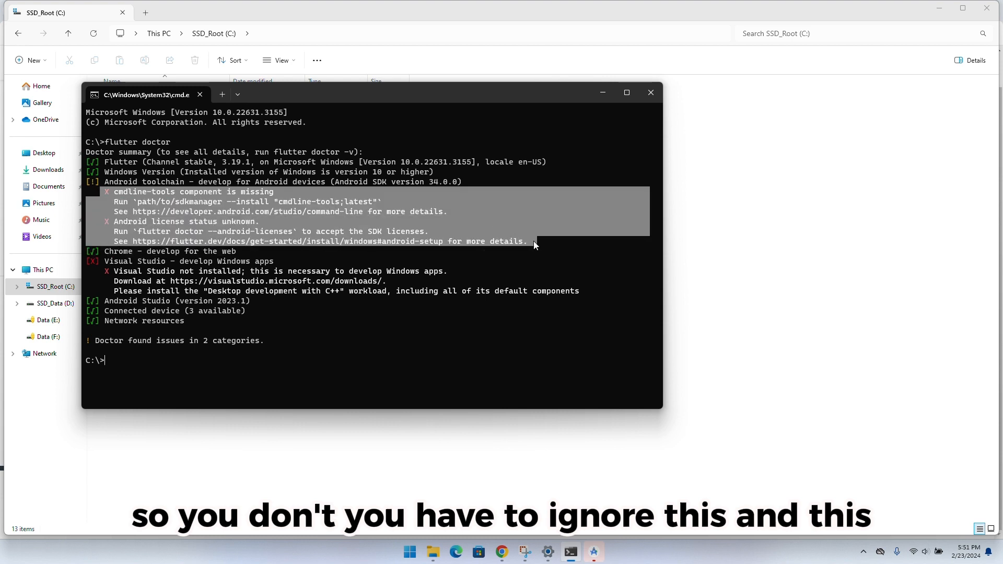
click(83, 275)
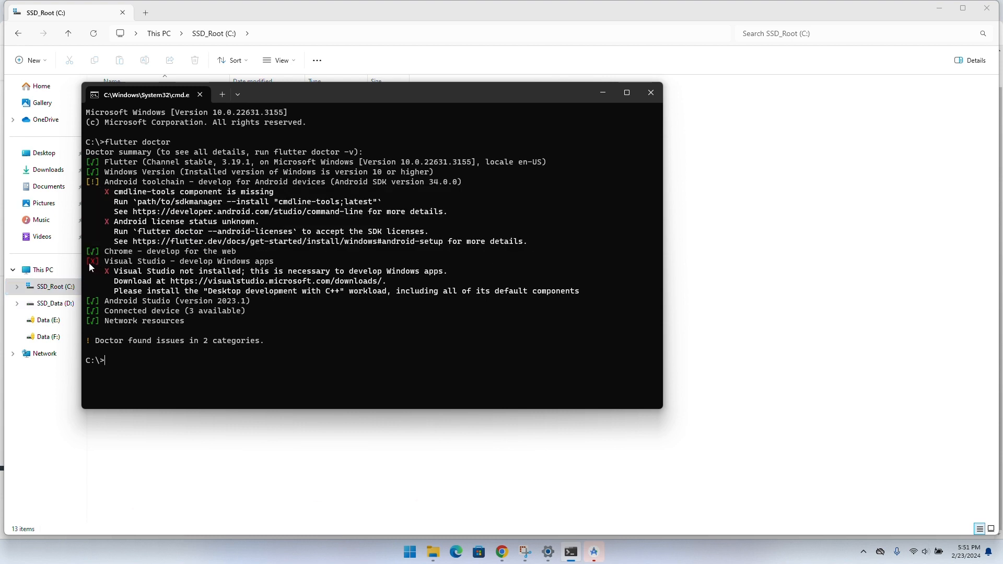
drag(85, 258, 451, 268)
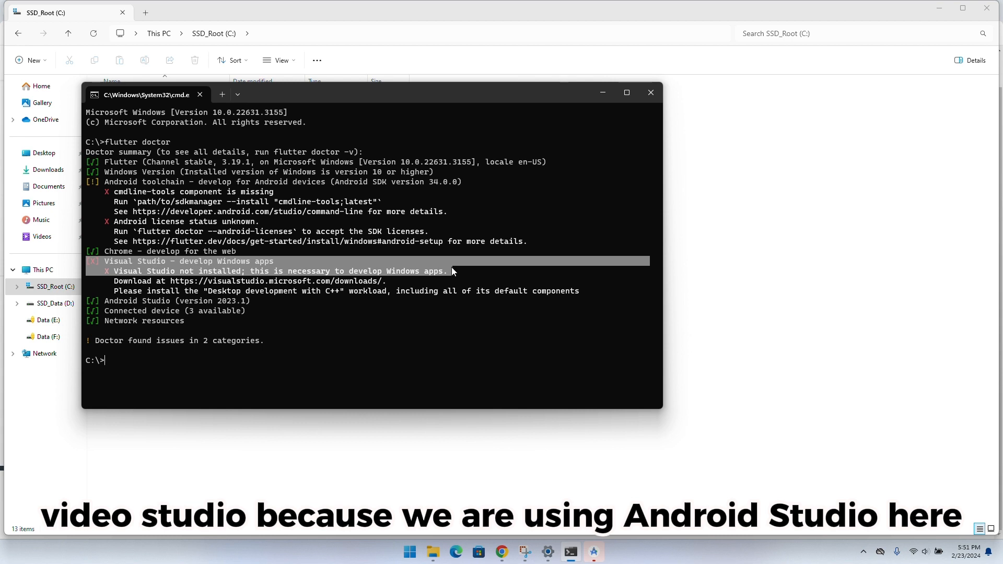
click(452, 267)
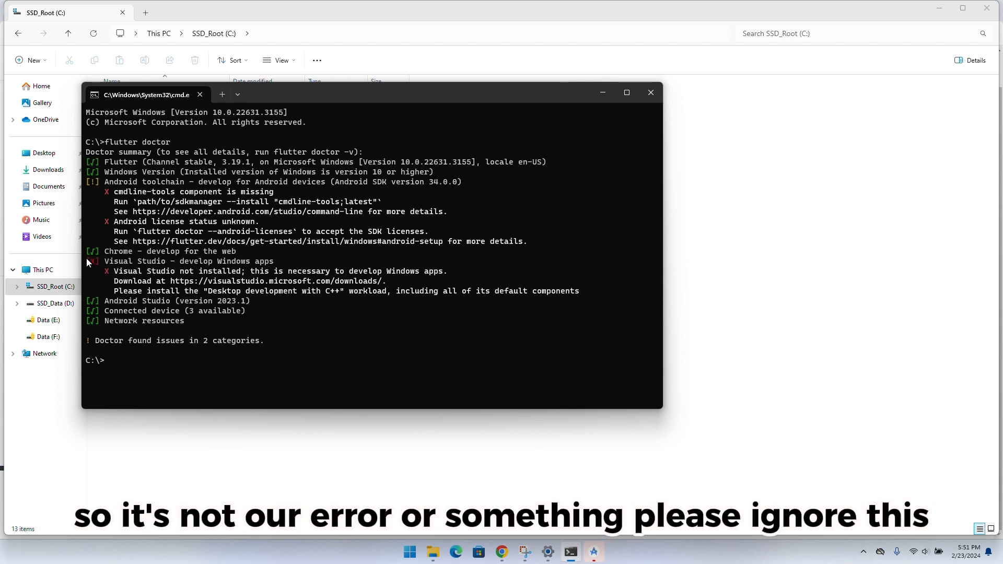
drag(84, 261, 466, 268)
click(467, 268)
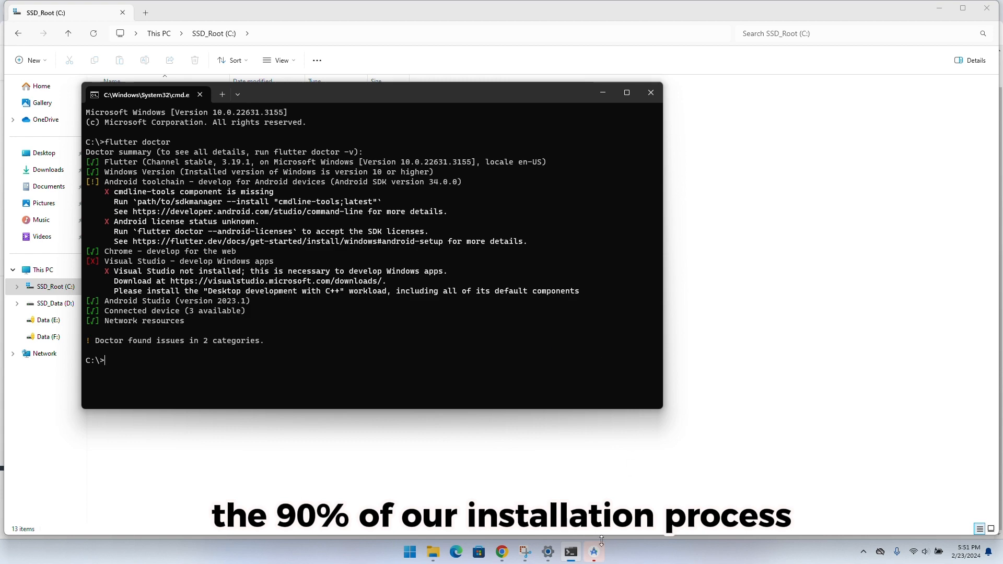
Switch to Android Studio and look at the project options on its welcome screen
mouse_move(594, 552)
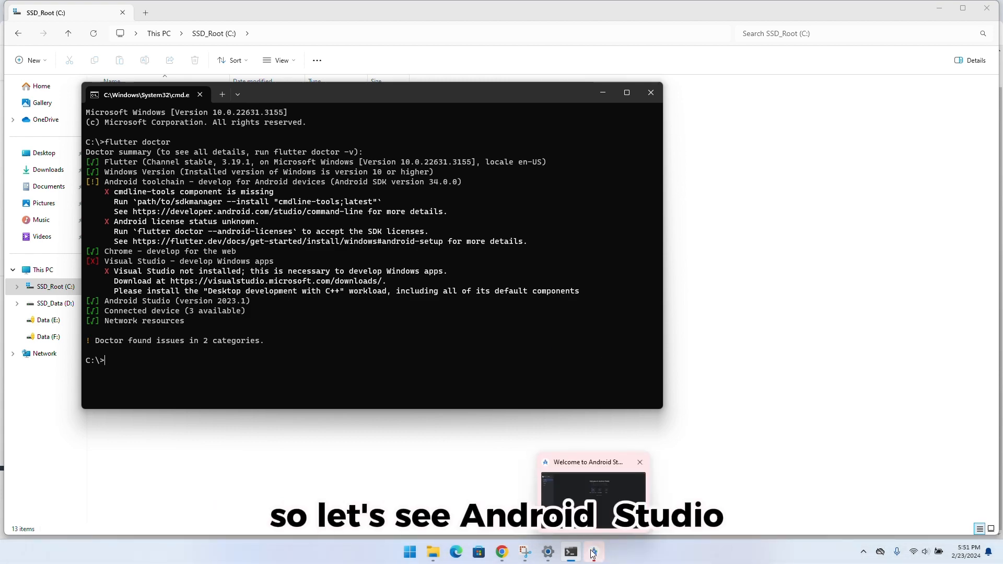
click(593, 552)
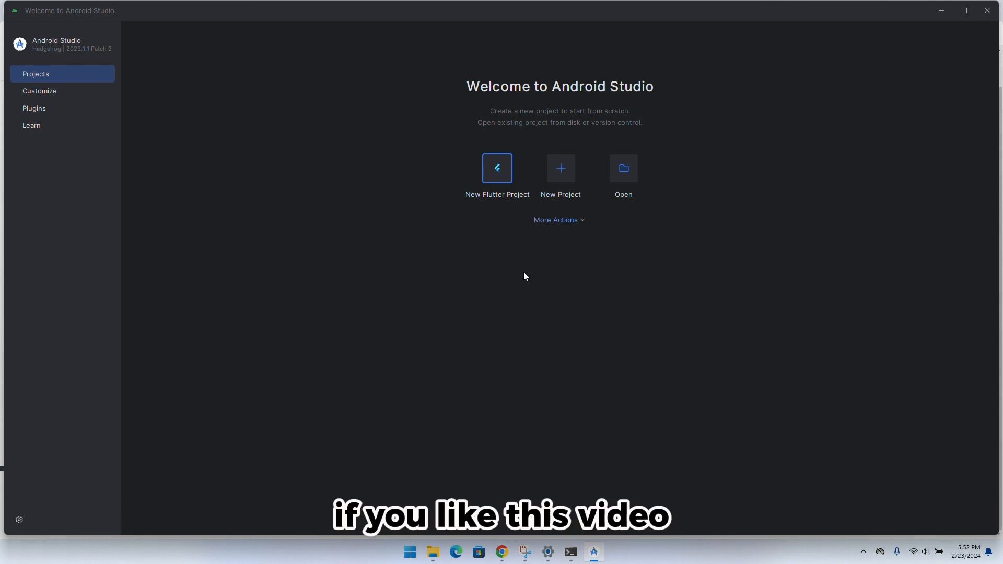
click(439, 18)
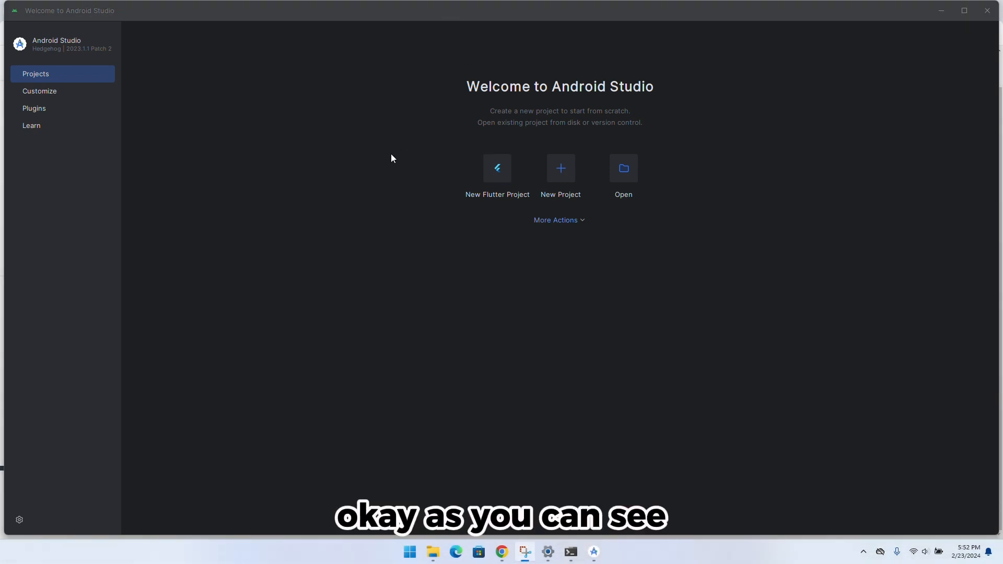